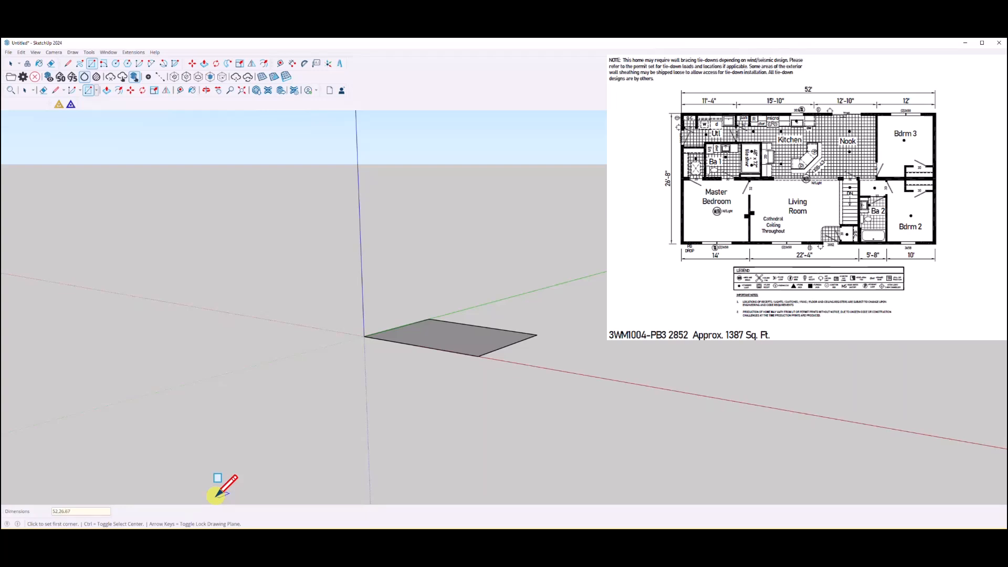
- Set the ground rectangle's dimensions to 52 by 26.67 feet
key("ctrl+z")
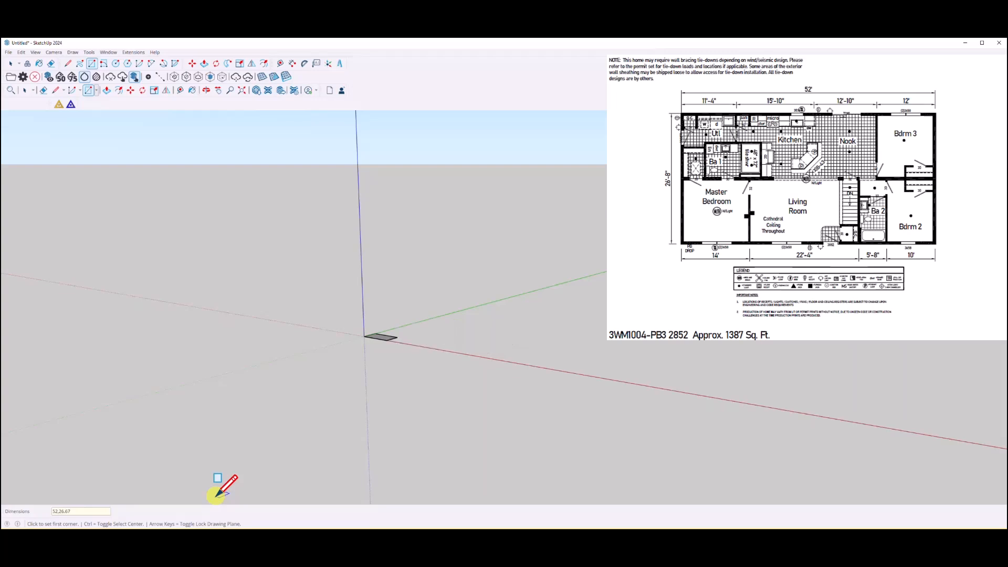
scroll(376, 312, "up", 5)
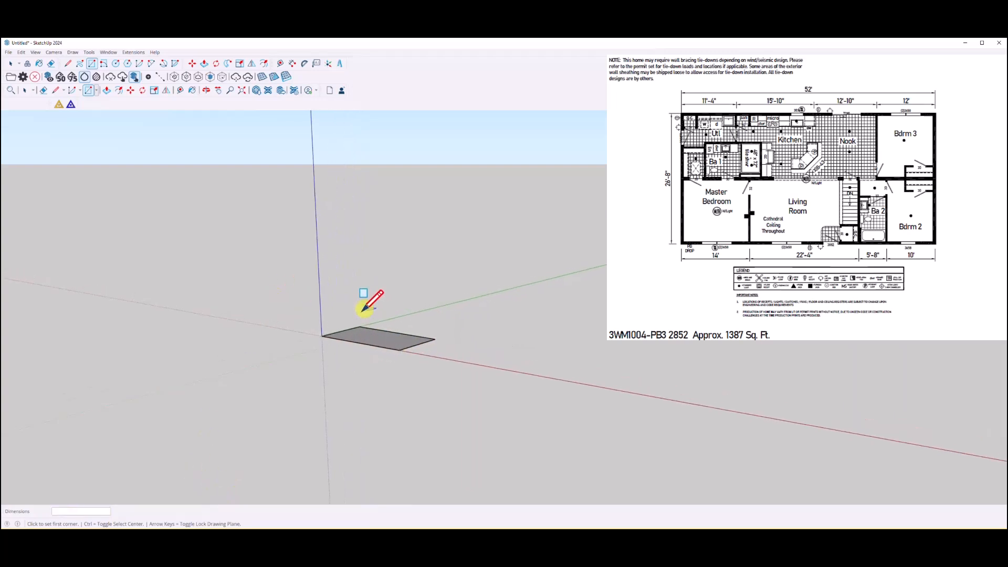
scroll(366, 309, "up", 5)
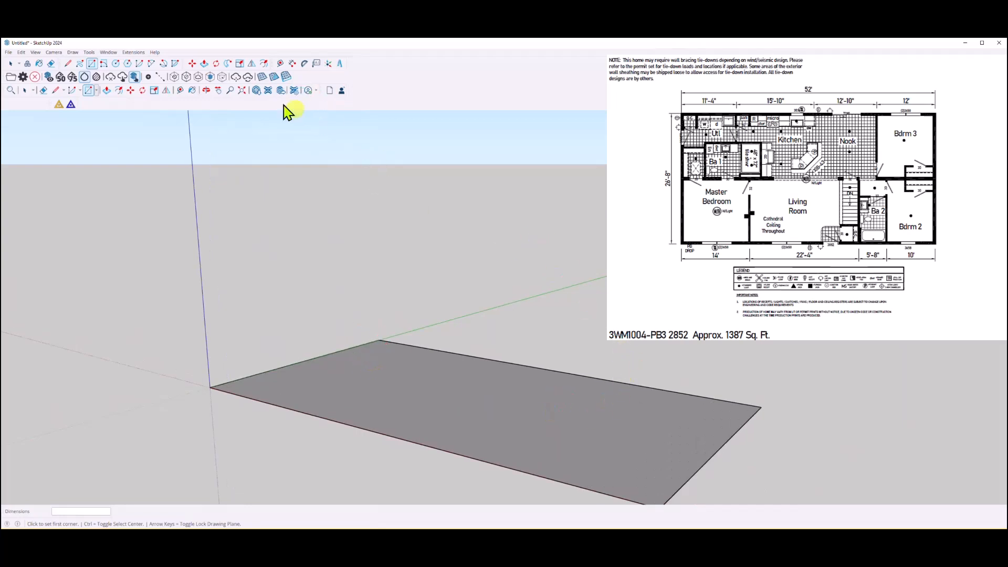
- Offset the rectangle's outline outward by 5 feet to form a surrounding border face
left_click(263, 63)
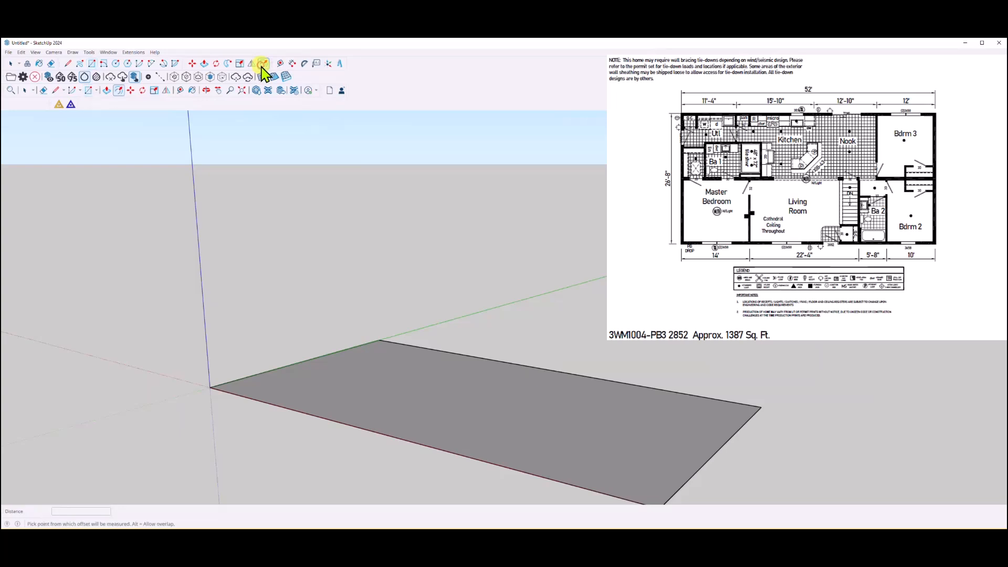
left_click(240, 392)
key("Escape")
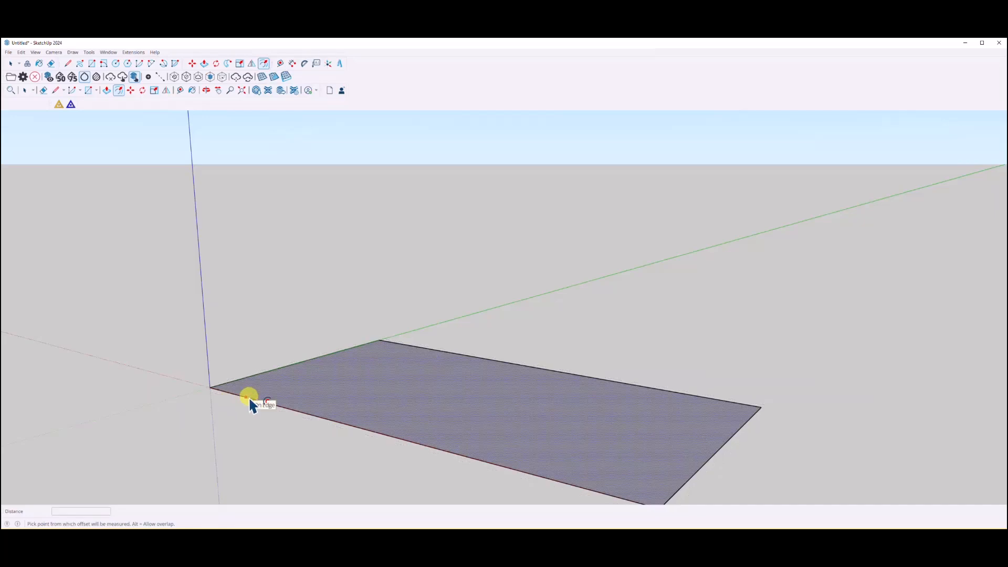
left_click(249, 400)
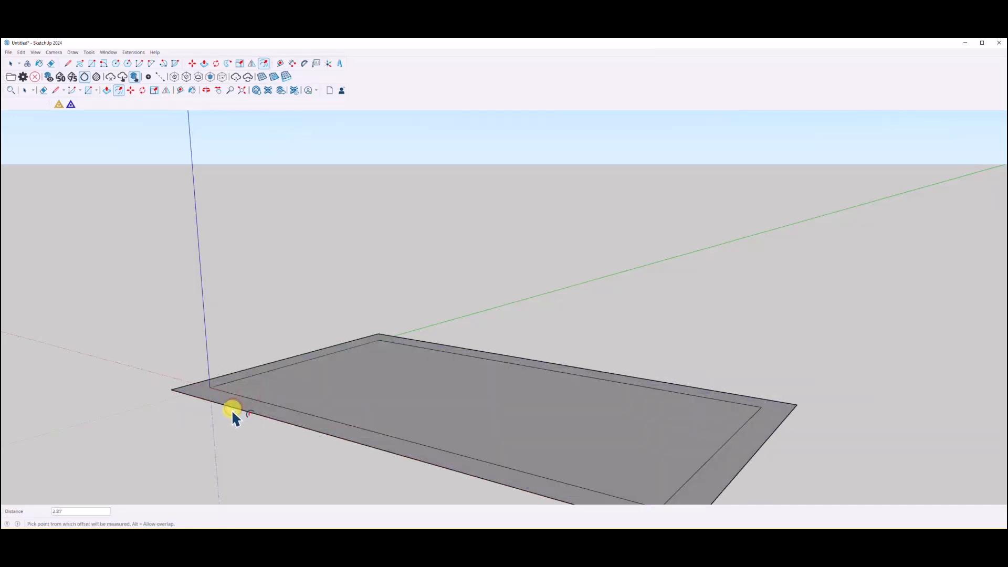
left_click(230, 415)
key("Return")
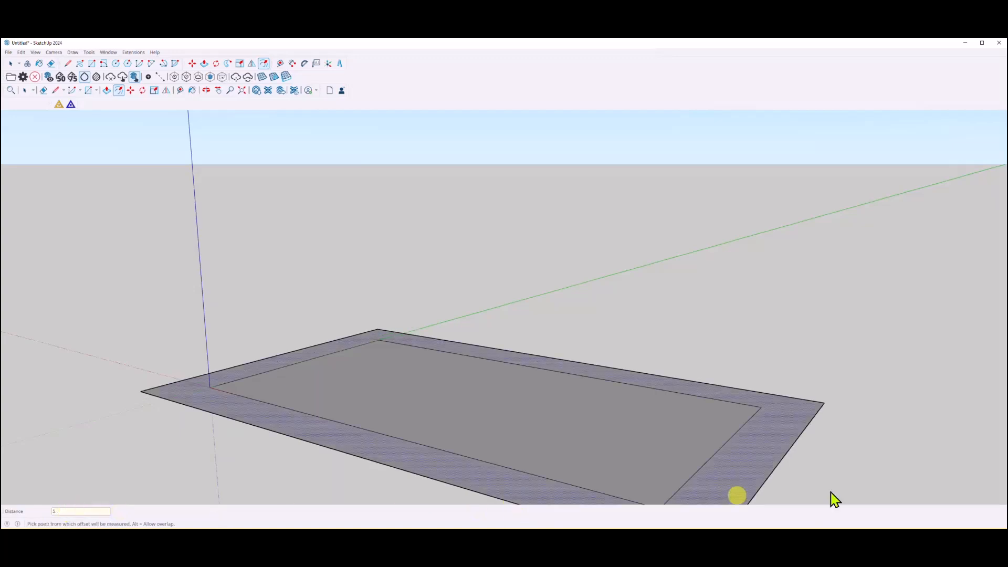
- Push/Pull the border face upward to a height of 9 feet
middle_click_drag(862, 455, 622, 465)
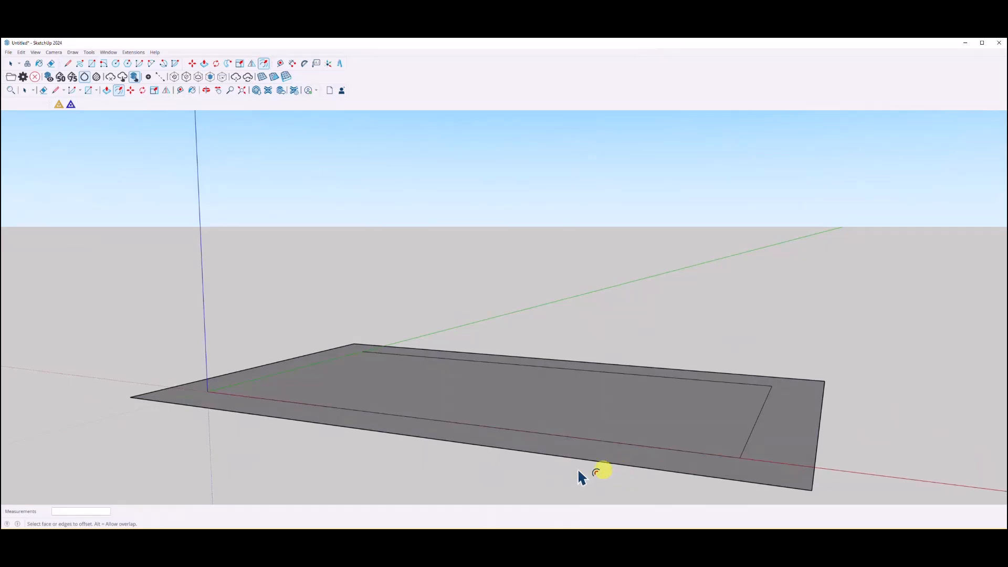
left_click(107, 91)
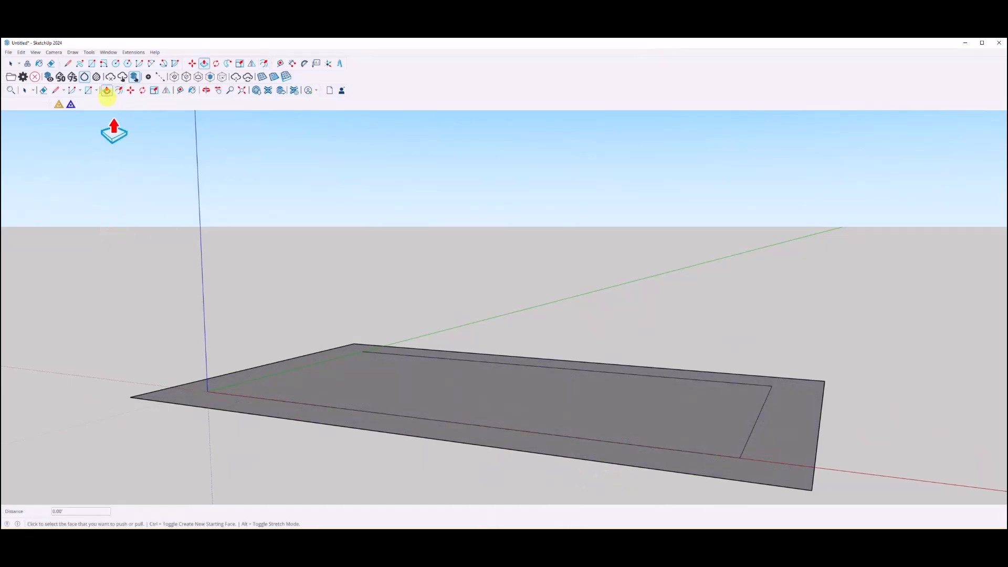
left_click(277, 408)
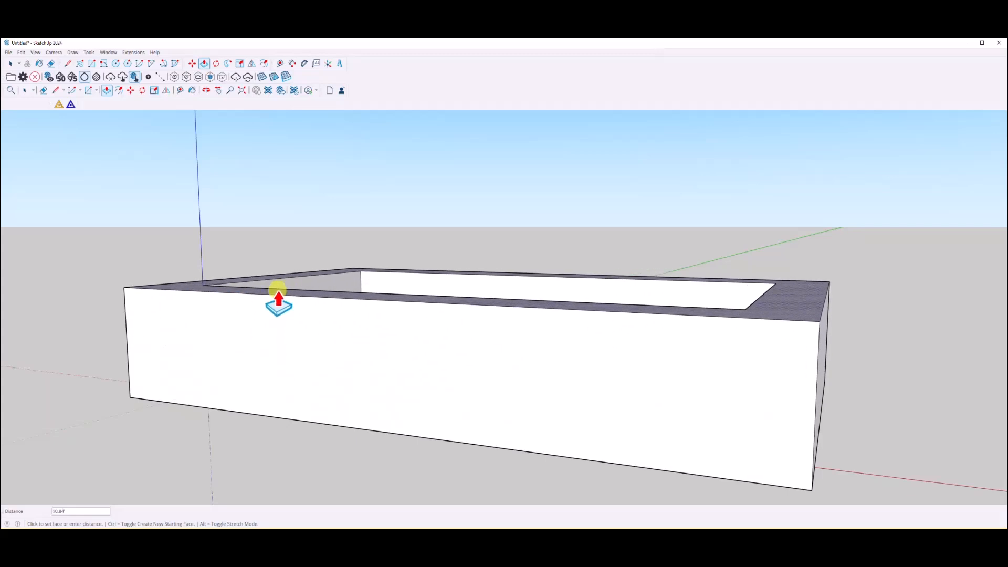
left_click(278, 292)
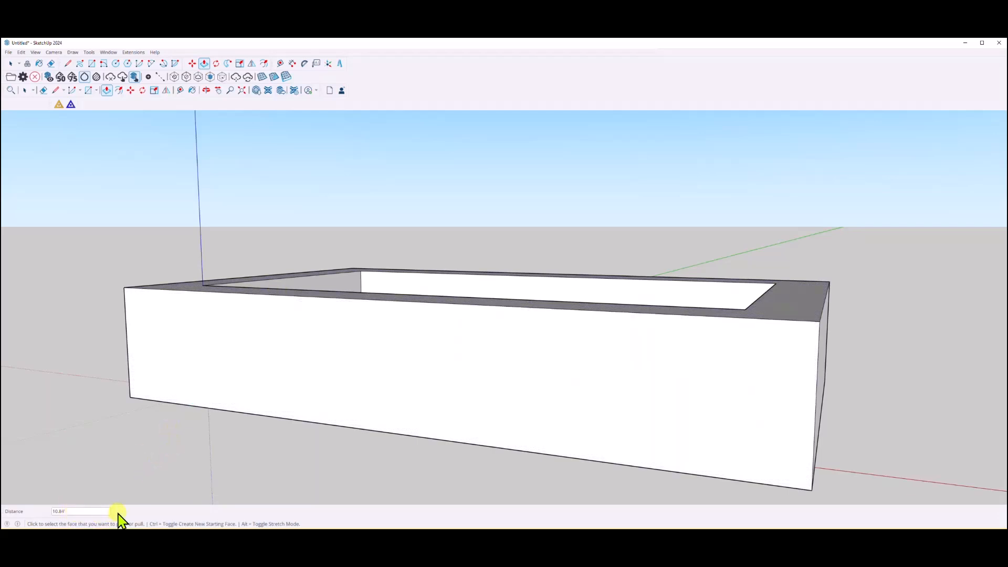
key("Return")
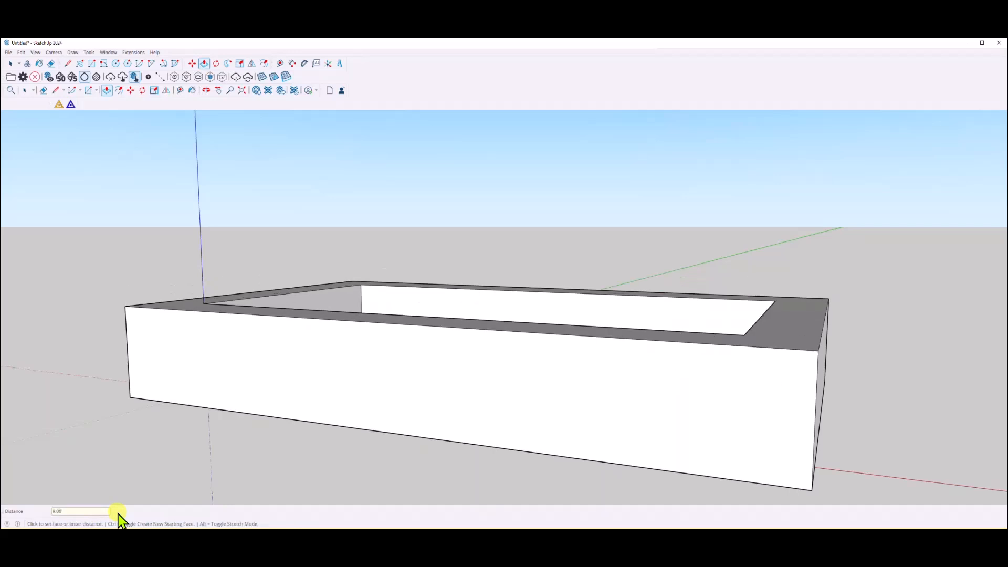
- Erase the top face of the raised border so the space between the inner and outer walls is open
middle_click_drag(272, 423, 105, 472)
right_click(318, 405)
left_click(334, 419)
left_click(334, 420)
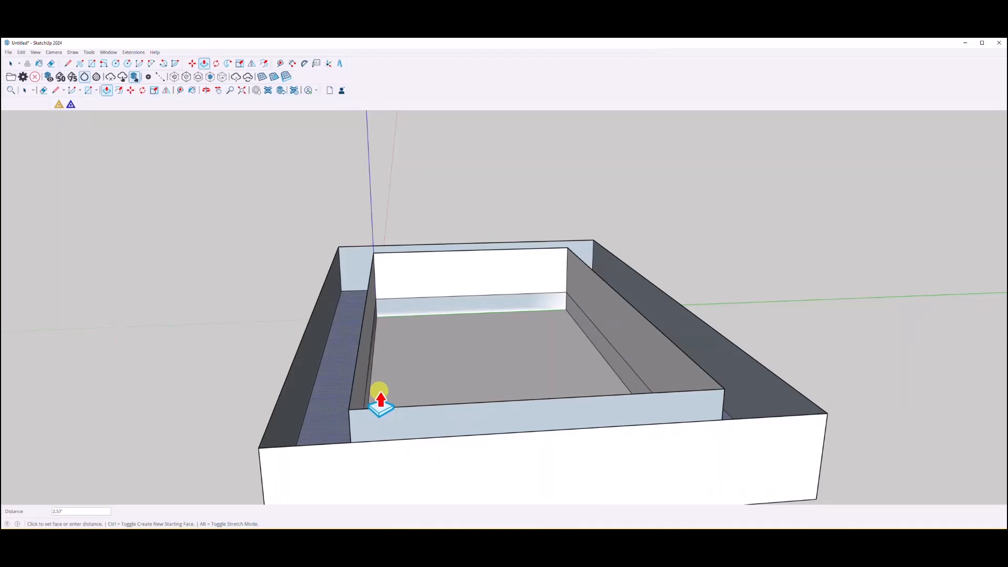
key("space")
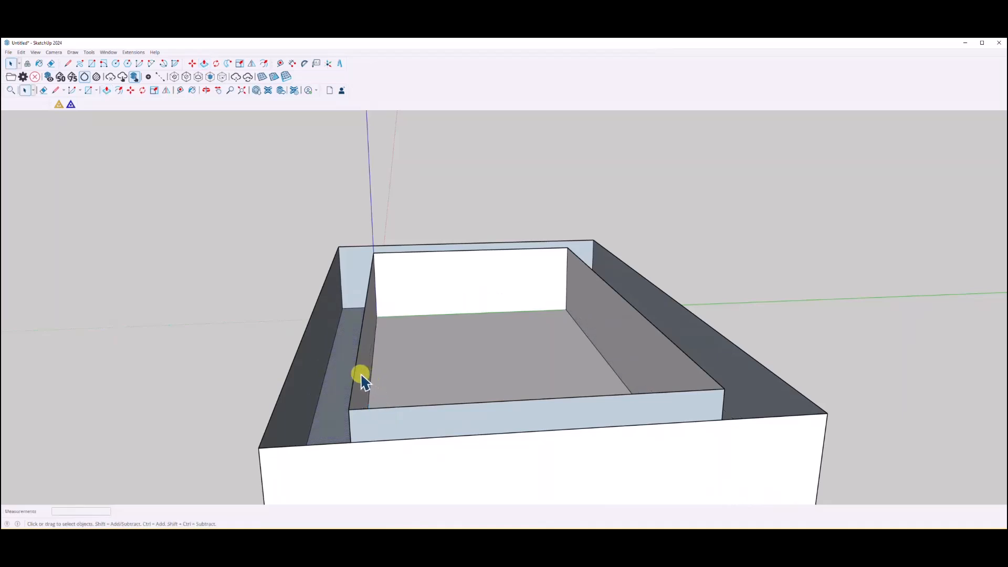
- Erase the four inner wall faces around the central rectangle, keeping the outer walls and the floor
right_click(363, 376)
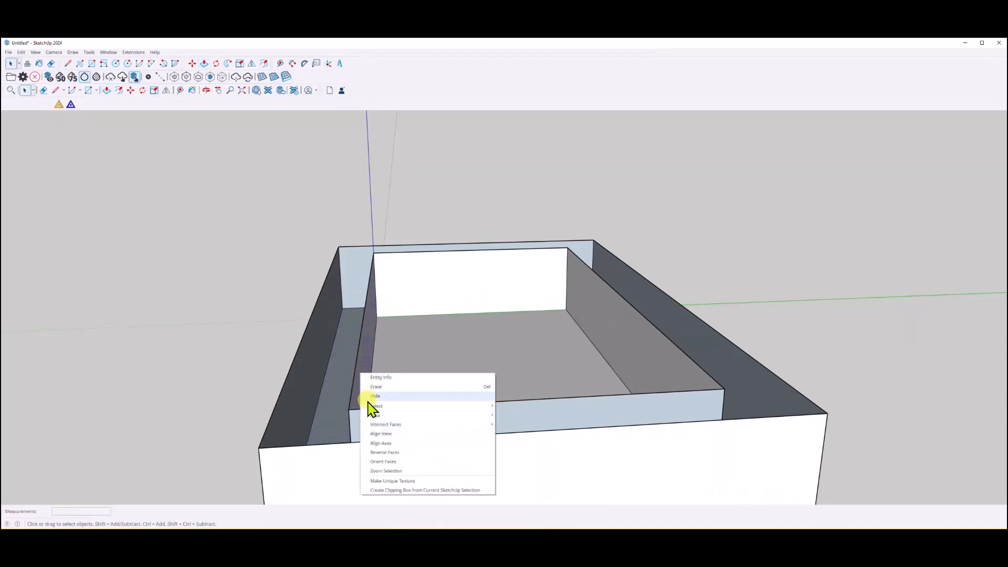
left_click(374, 395)
left_click(375, 417)
right_click(380, 417)
left_click(396, 442)
right_click(654, 366)
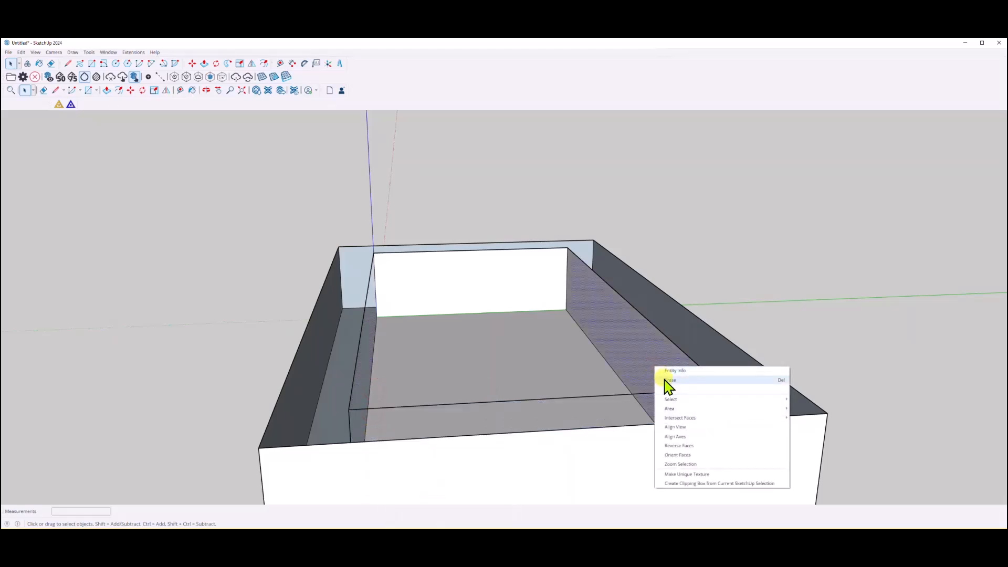
left_click(665, 382)
left_click(512, 279)
right_click(512, 279)
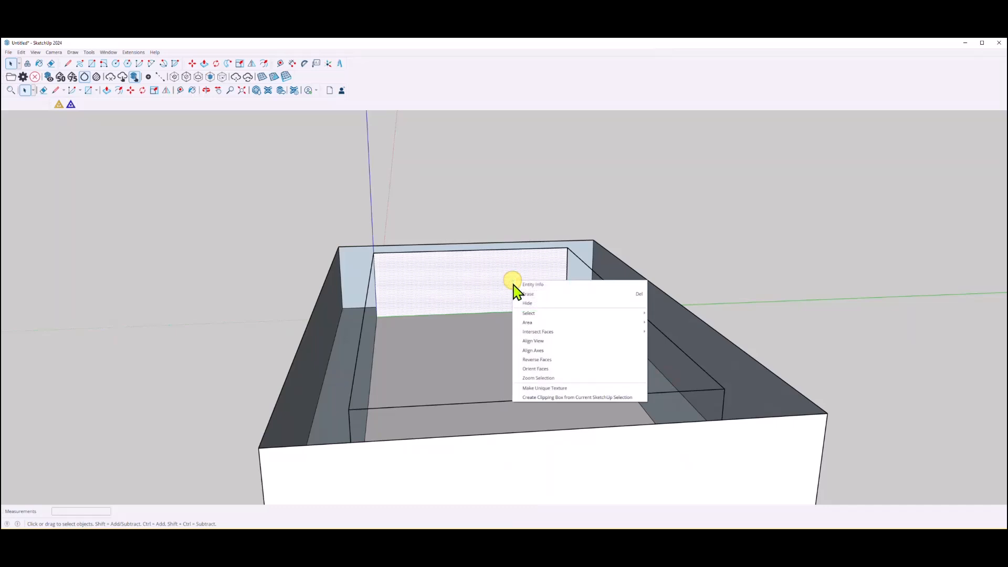
left_click(520, 294)
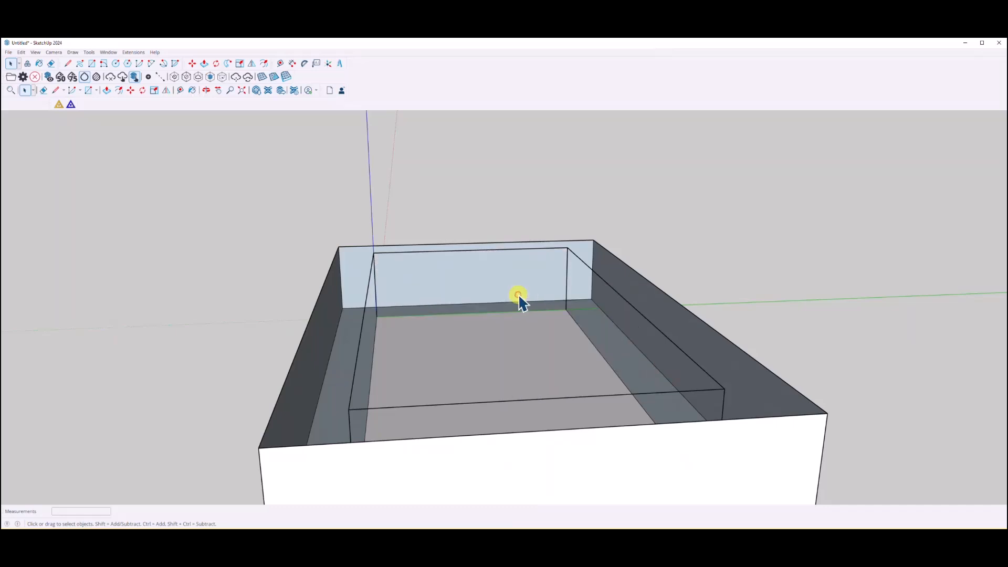
- Erase the four leftover horizontal top edges of the inner walls
right_click(361, 330)
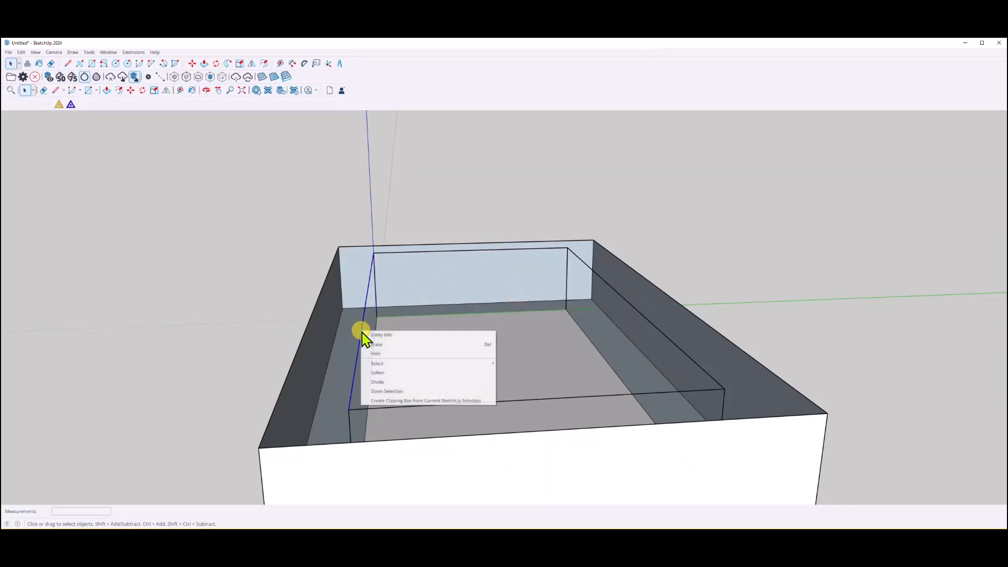
mouse_move(373, 367)
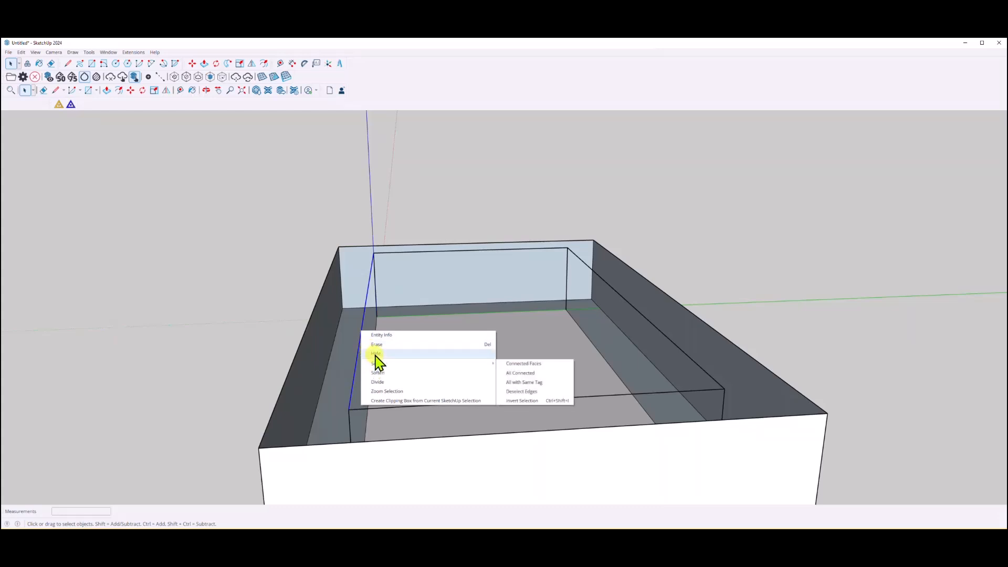
left_click(376, 345)
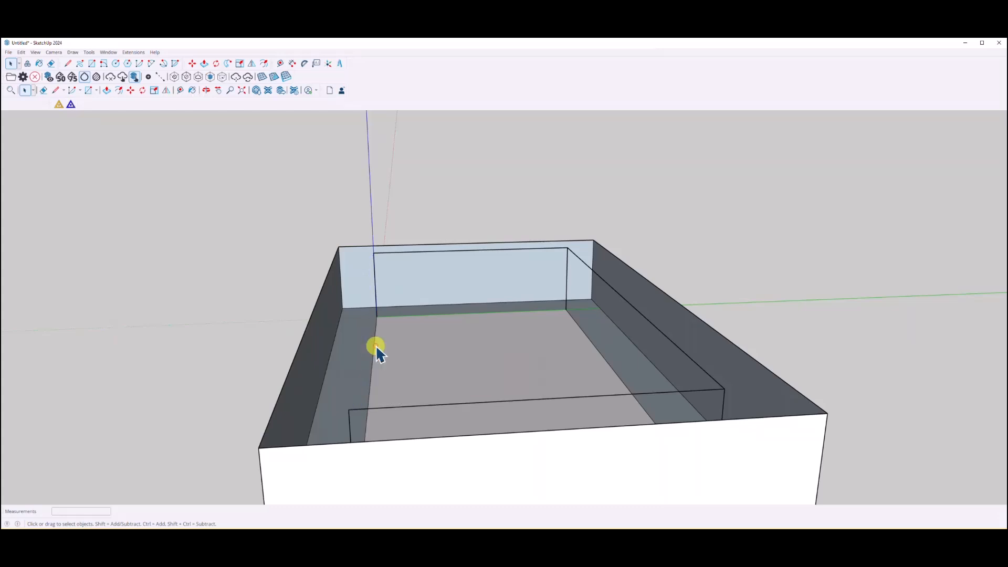
left_click(373, 408)
right_click(373, 408)
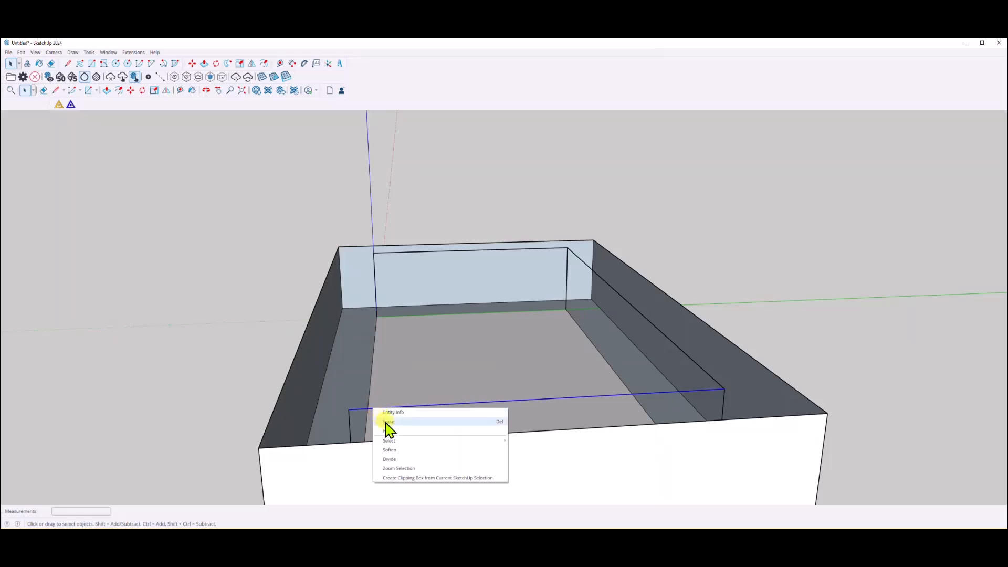
left_click(388, 421)
right_click(694, 364)
left_click(626, 352)
left_click(666, 342)
right_click(666, 338)
left_click(675, 352)
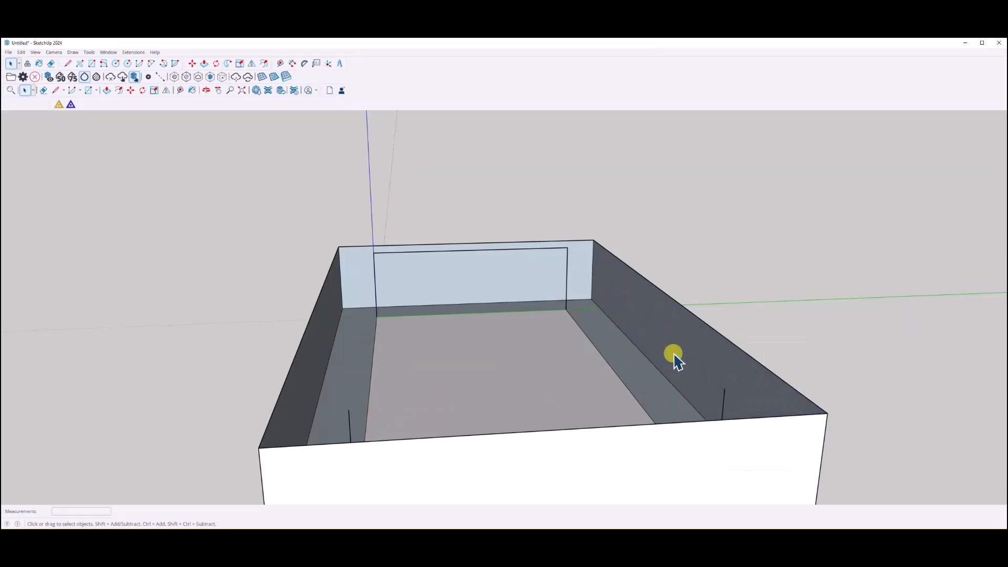
left_click(522, 250)
right_click(522, 250)
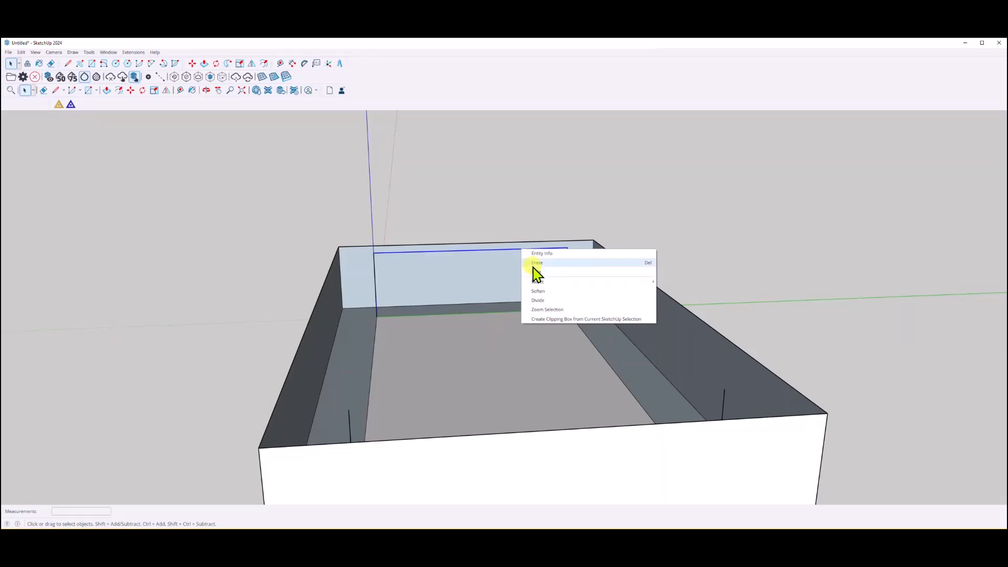
left_click(535, 272)
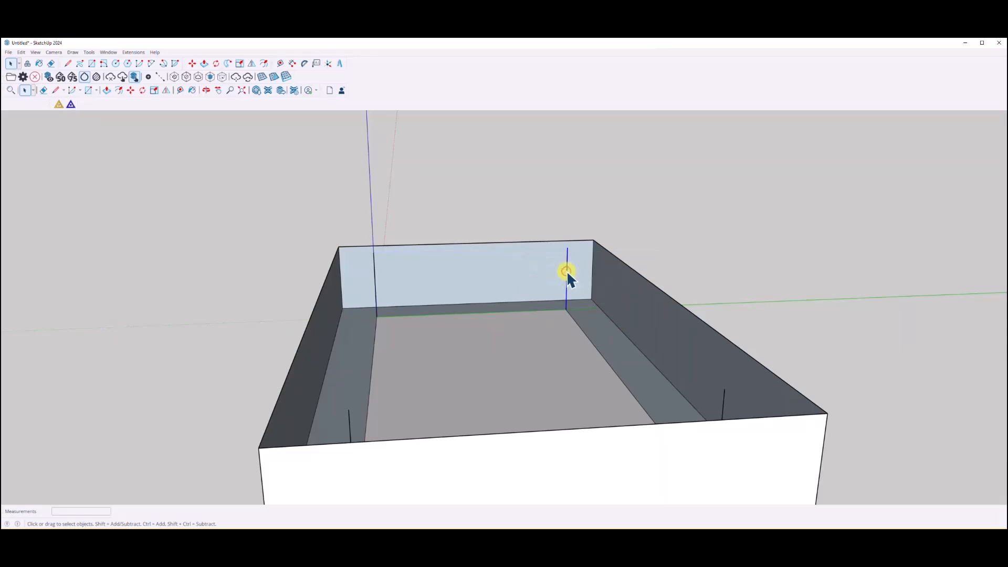
- Erase the remaining vertical corner edges of the inner walls
right_click(567, 273)
left_click(575, 286)
right_click(349, 426)
left_click(362, 439)
- Move the top edge of the long outer wall farthest from the red axis outward by 13.5 feet to slope the wall
middle_click_drag(682, 354, 607, 337)
key("space")
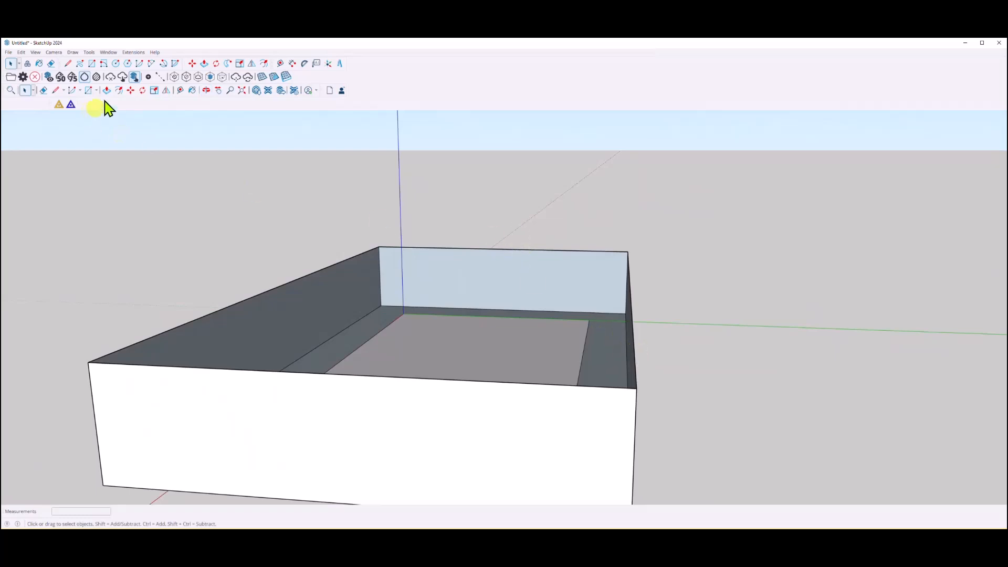
left_click(130, 91)
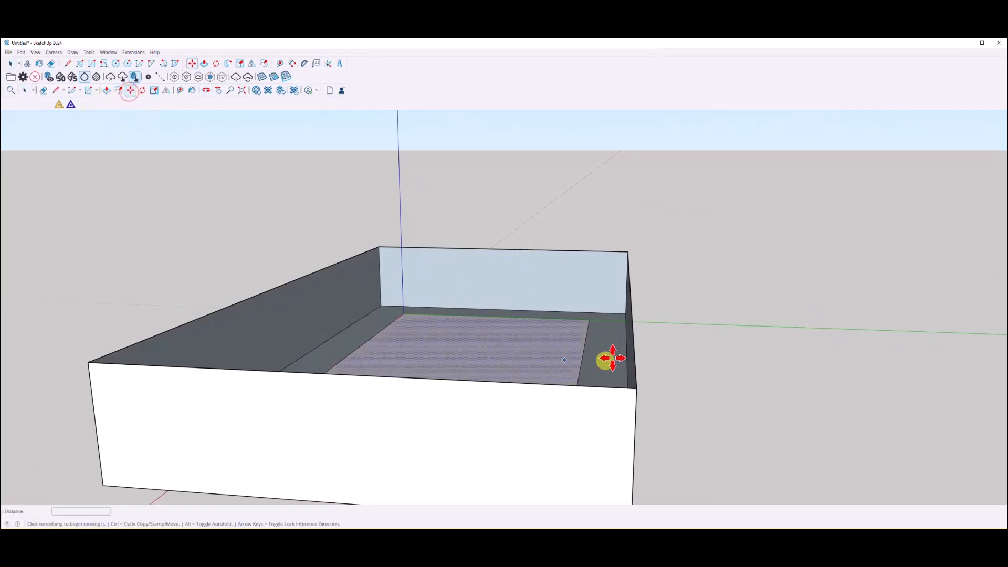
middle_click_drag(634, 348, 654, 368)
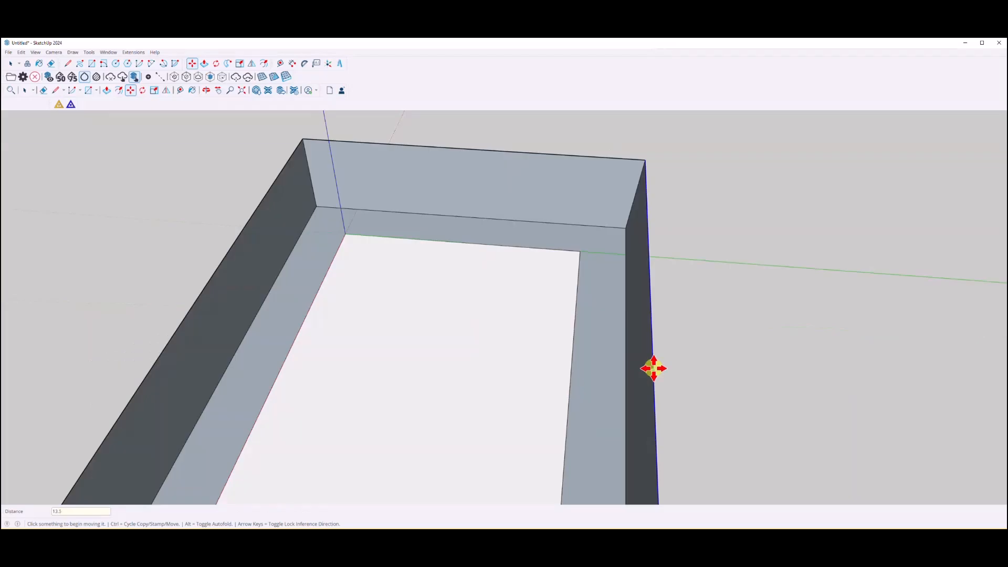
key("Return")
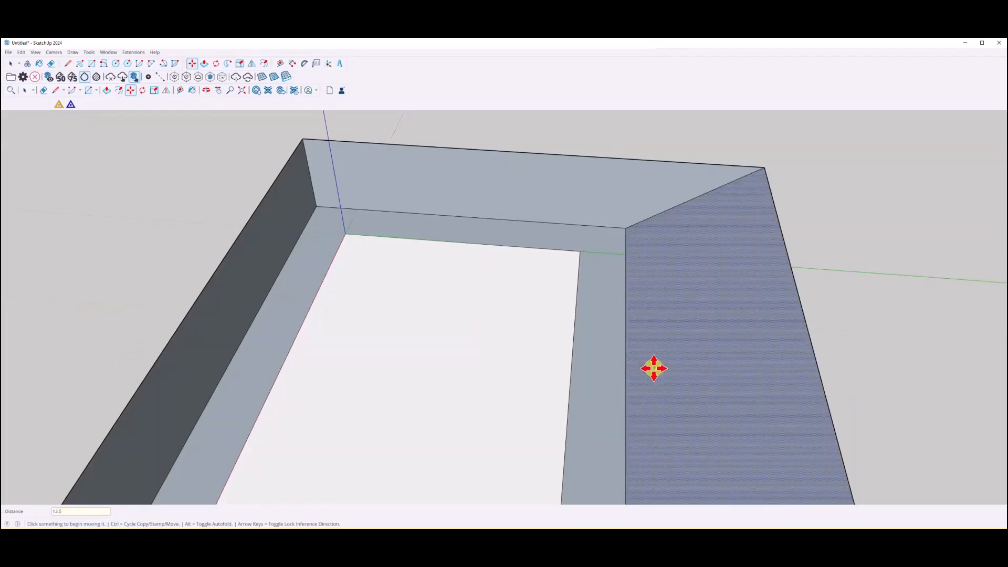
- Move the top edge of the short outer wall nearest the origin outward by 13.5 feet
mouse_move(662, 347)
middle_mouse_down()
mouse_move(625, 317)
mouse_move(618, 261)
mouse_move(601, 238)
mouse_move(396, 311)
mouse_move(317, 317)
middle_mouse_up()
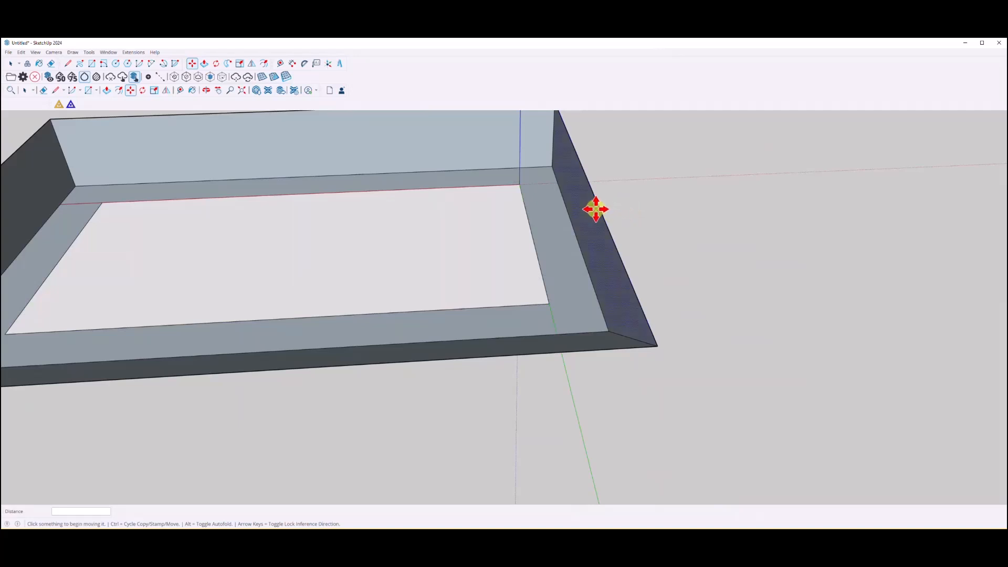
left_click(596, 206)
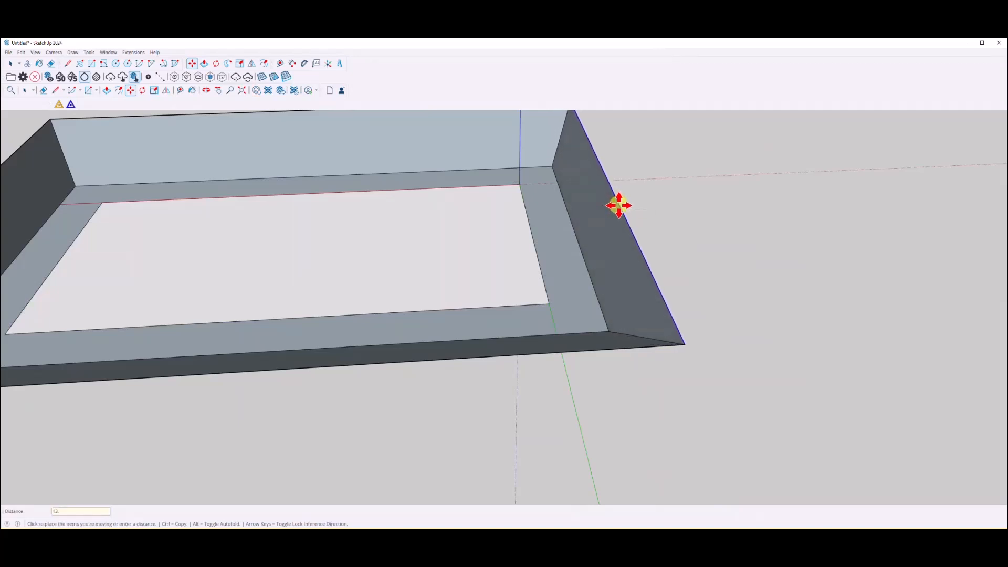
key("Return")
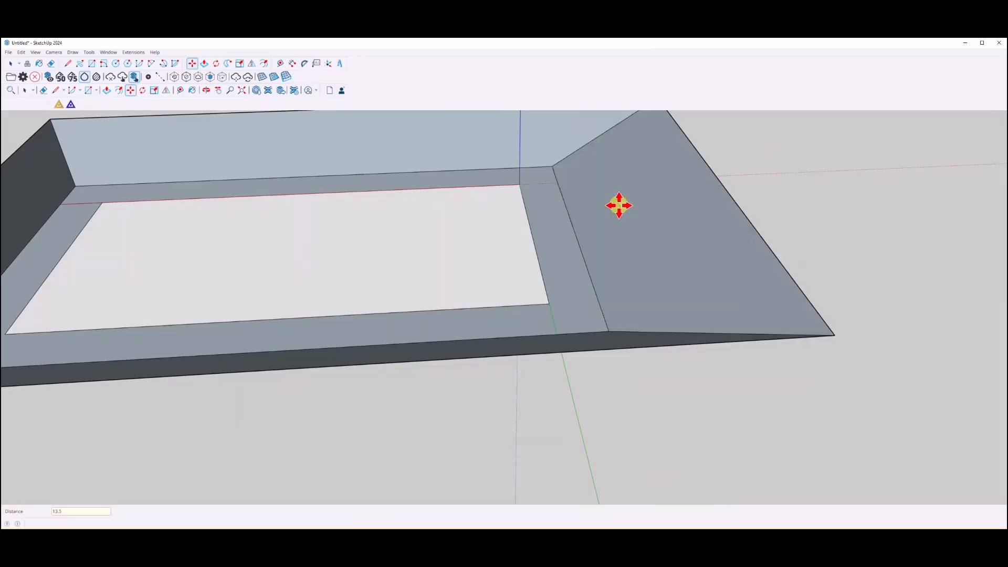
- Move the top edges of the remaining long and short excavation walls outward by 13.5 feet each
middle_click_drag(556, 221, 776, 284)
scroll(569, 266, "down", 4)
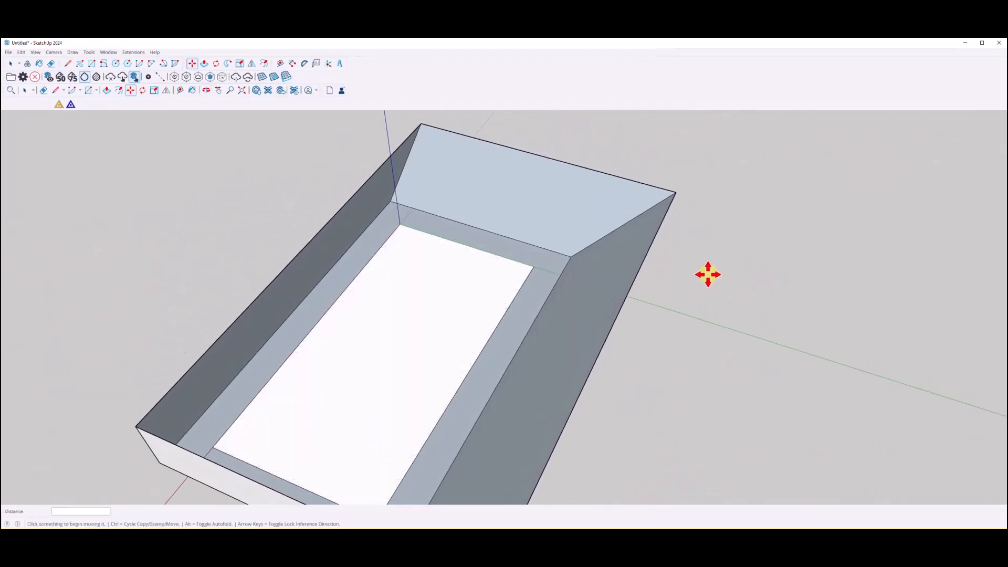
left_click(274, 270)
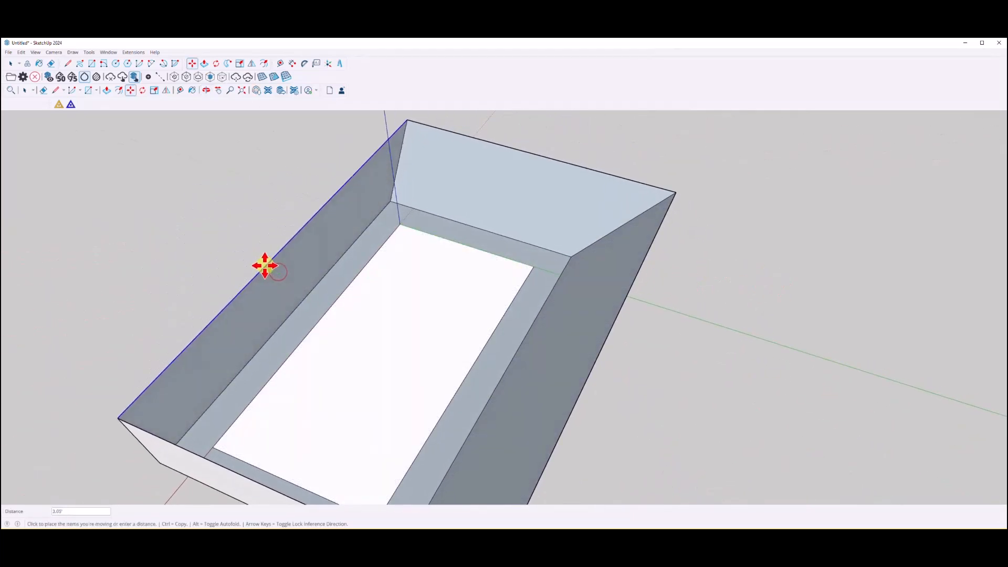
left_click(254, 258)
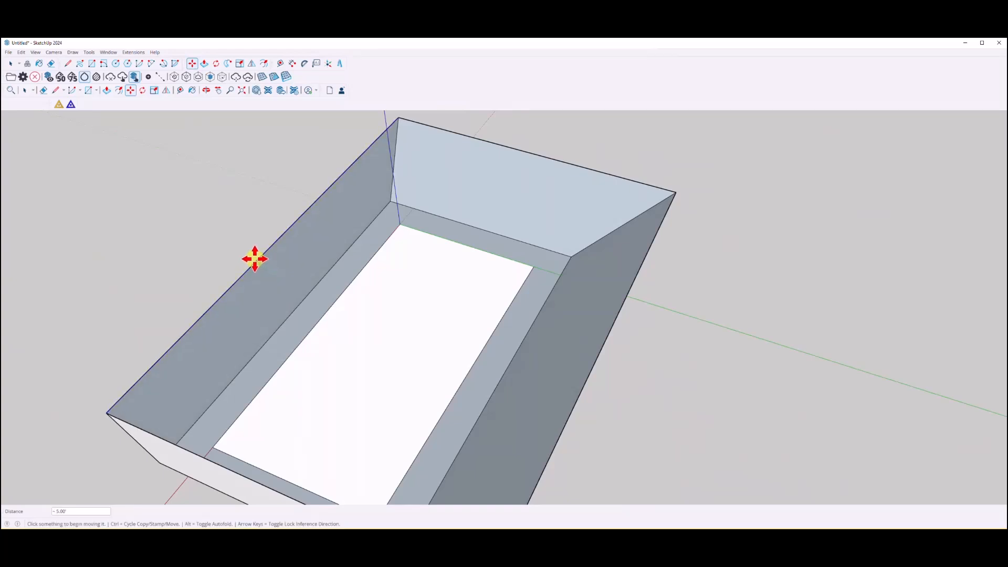
type("13.5")
scroll(250, 278, "down", 3)
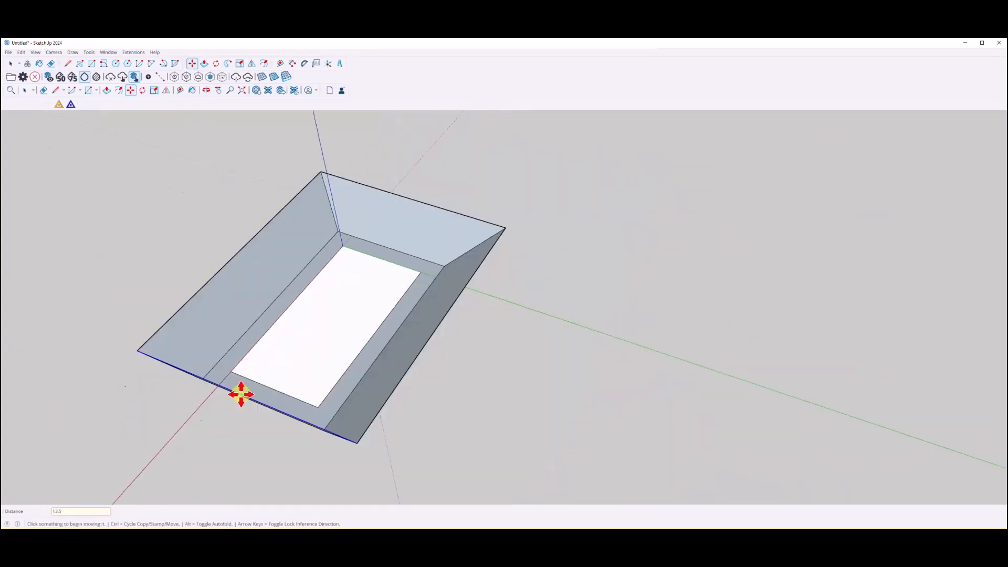
key("Return")
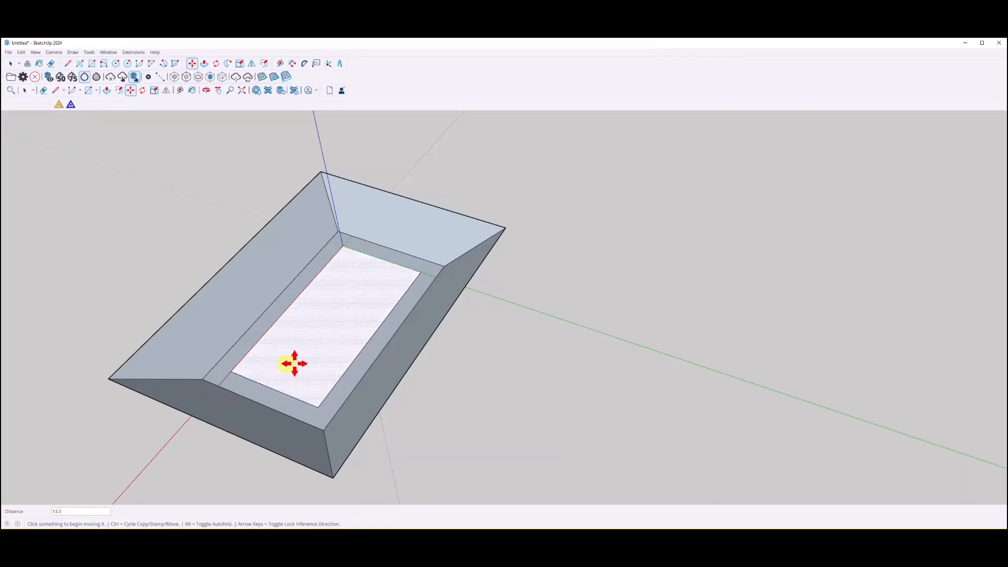
- Measure the width and length of the house footprint on the excavation floor with the Tape Measure
scroll(553, 420, "down", 2)
middle_click_drag(554, 419, 992, 317)
key("m")
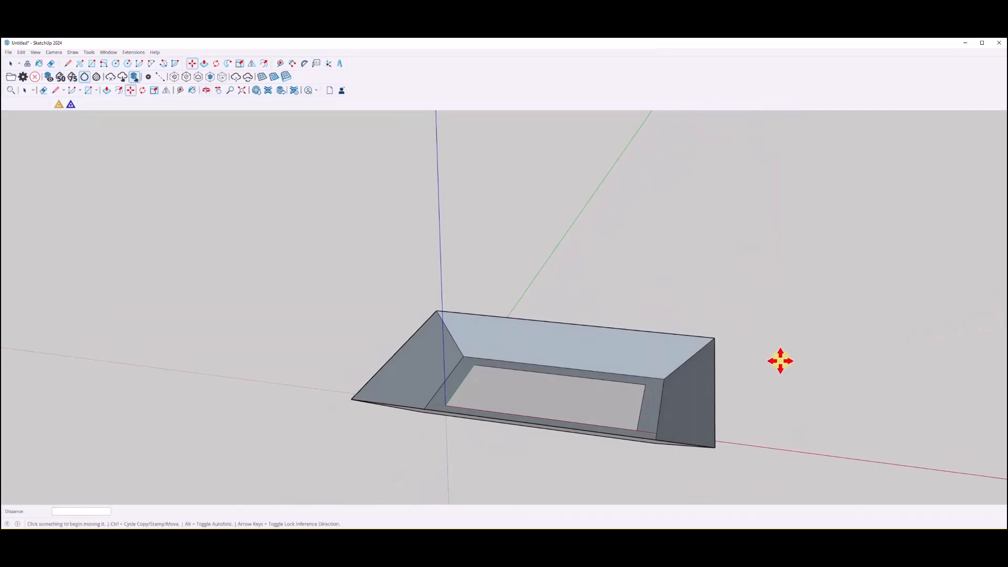
left_click(180, 90)
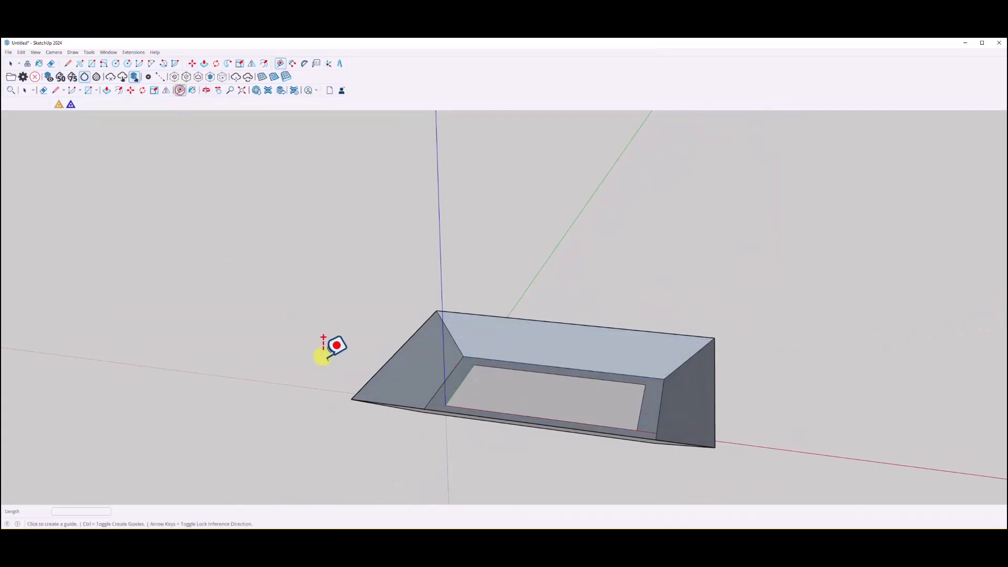
left_click(474, 364)
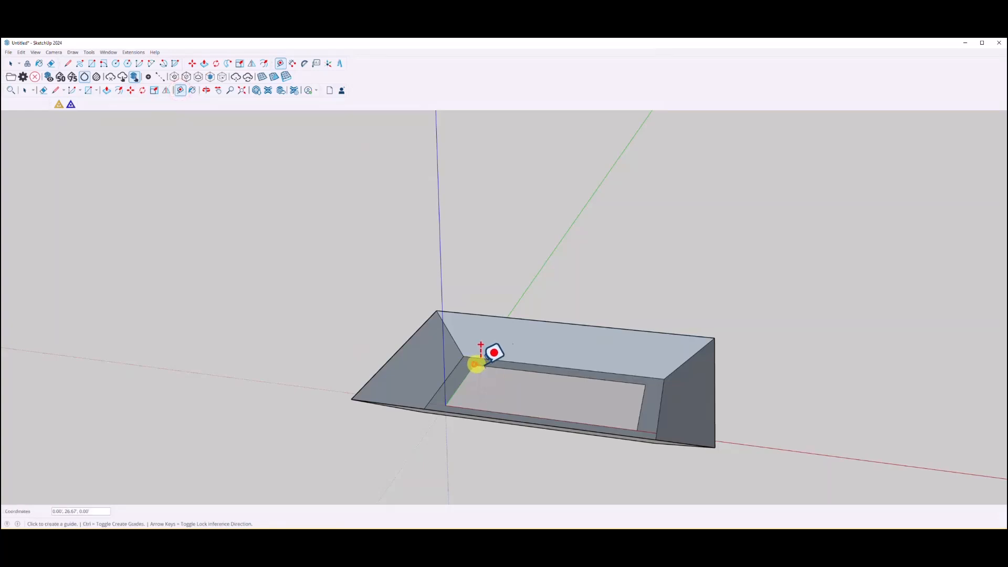
left_click(643, 384)
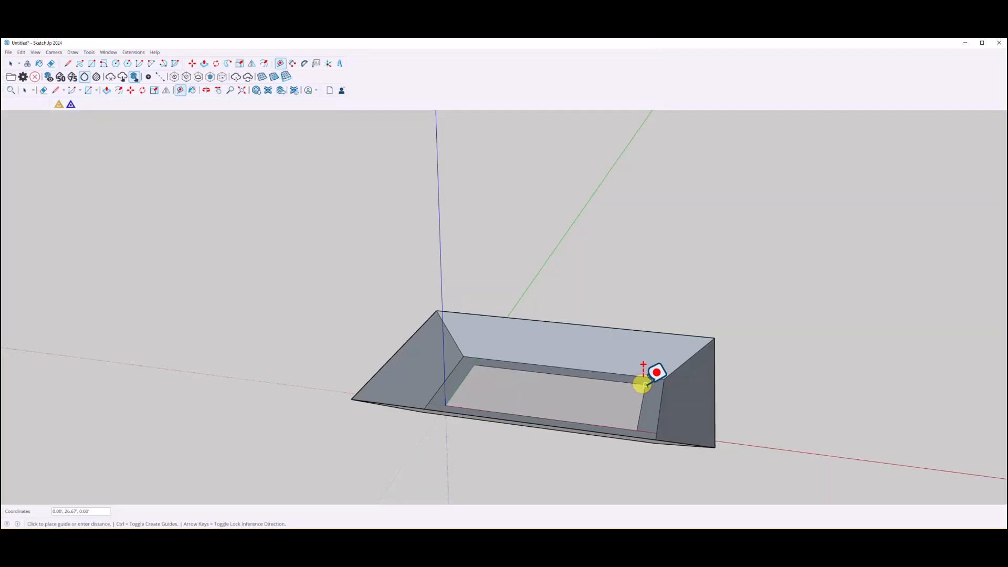
left_click(635, 430)
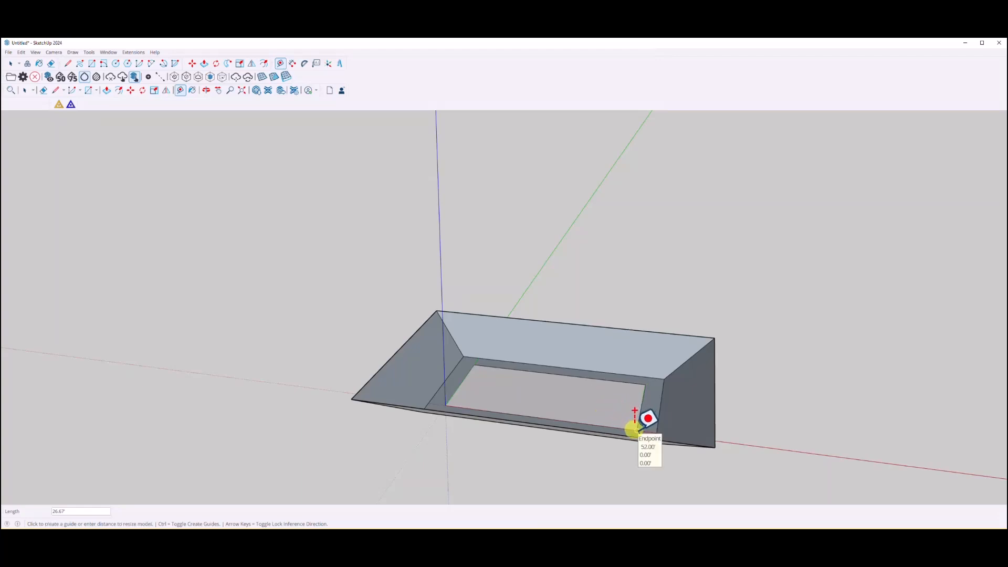
left_click(444, 403)
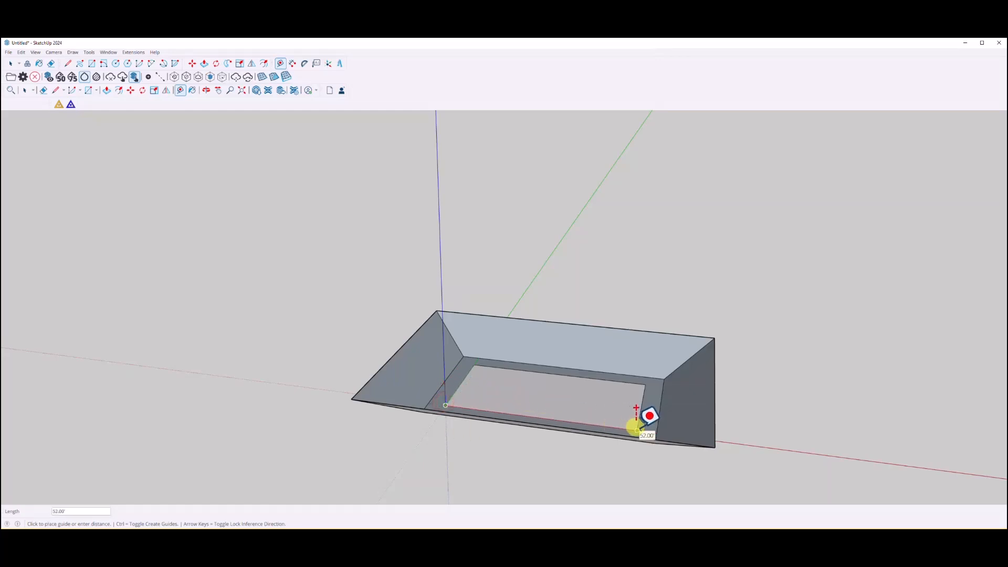
key("space")
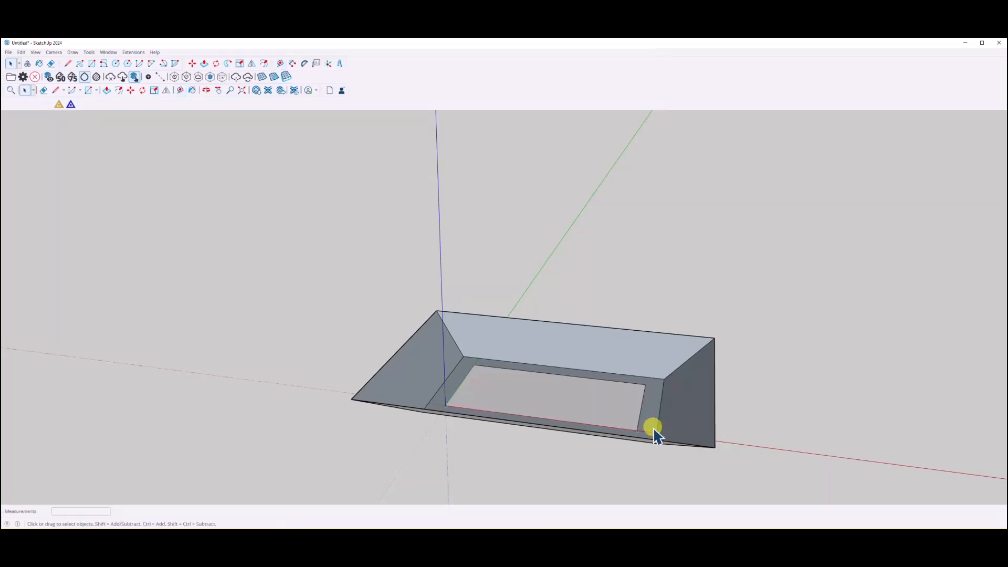
- Start the Site Contractor exporter and set control points at the origin and at the far footprint corner along the red axis
middle_click_drag(889, 379, 926, 422)
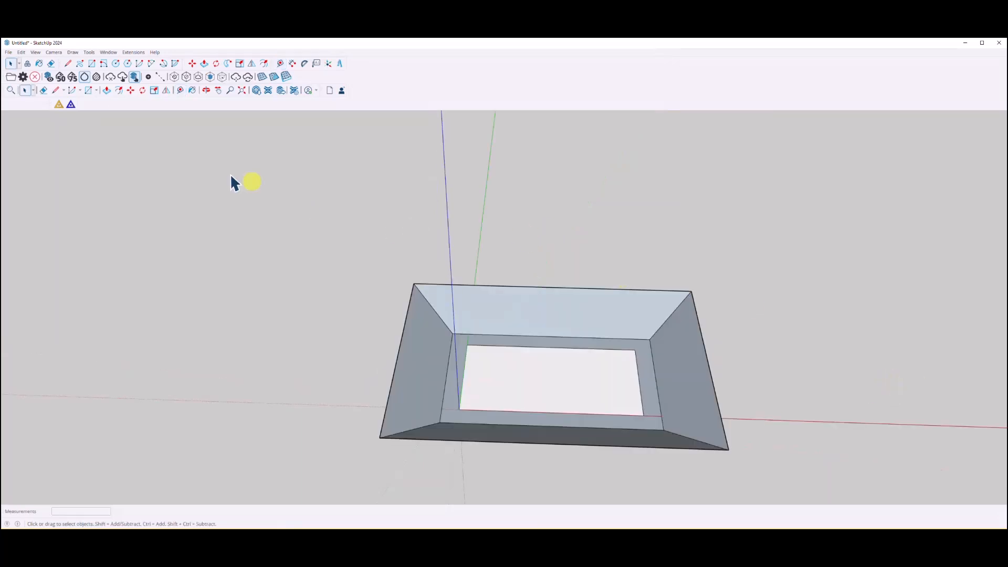
left_click(59, 106)
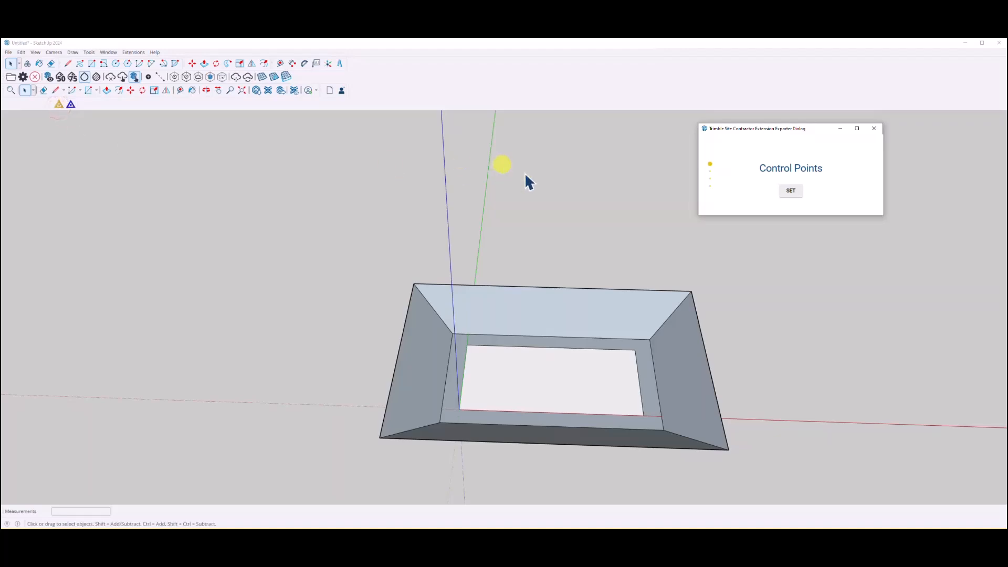
left_click(793, 192)
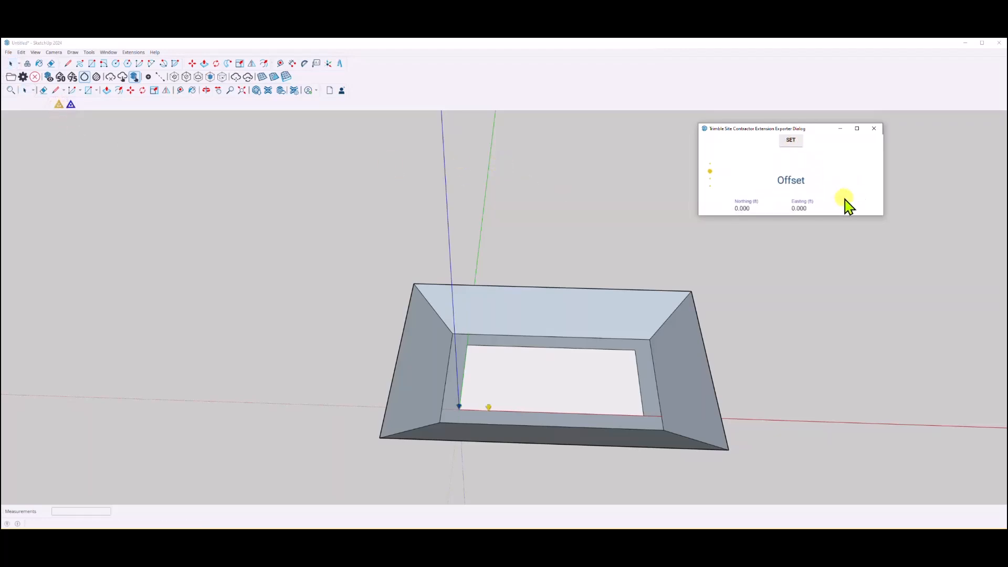
left_click(460, 408)
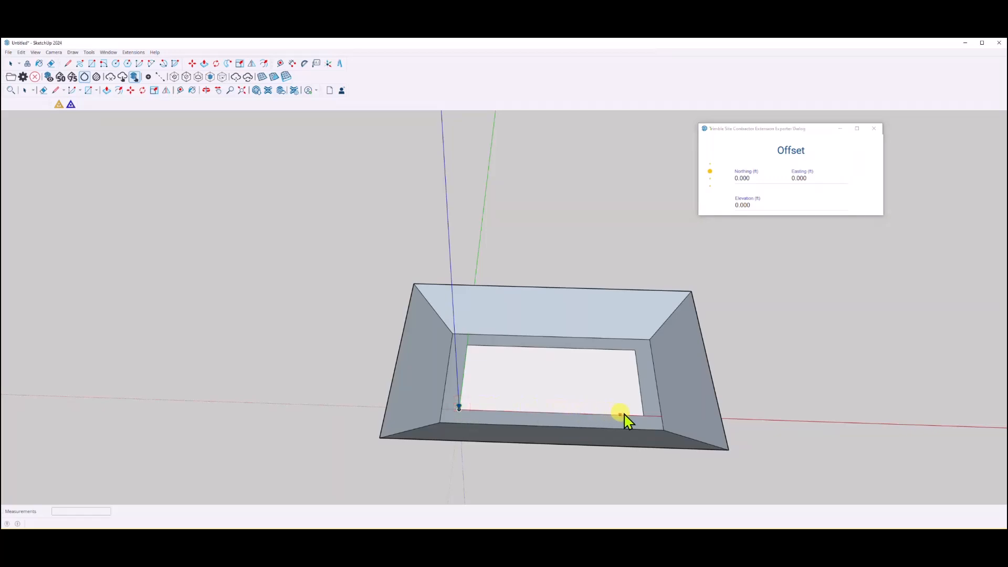
left_click(644, 414)
- Set the export offset to northing 5000 ft and easting 5000 ft, and enter an elevation offset
left_click(756, 177)
double_click(756, 177)
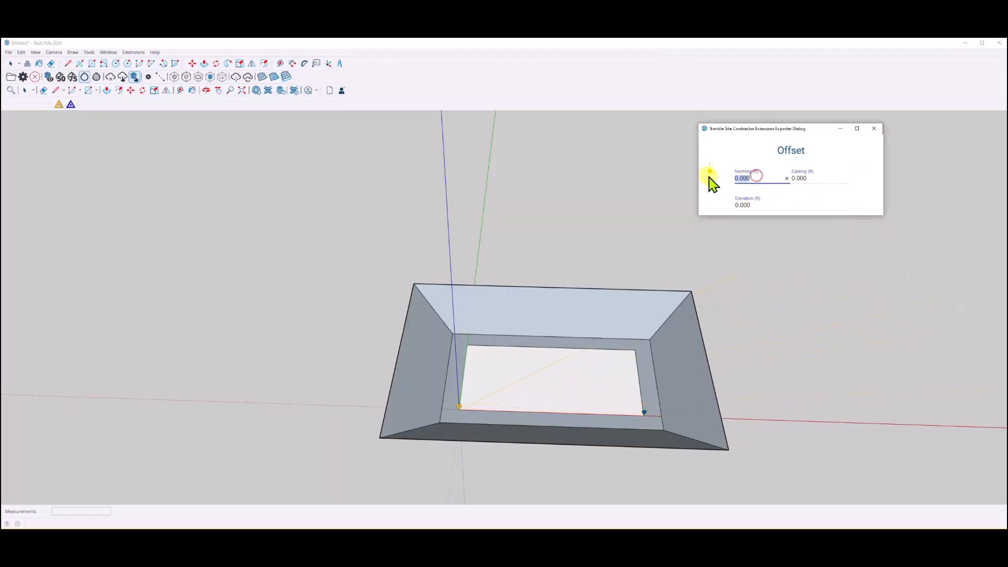
type("5")
key("Tab")
type("5000")
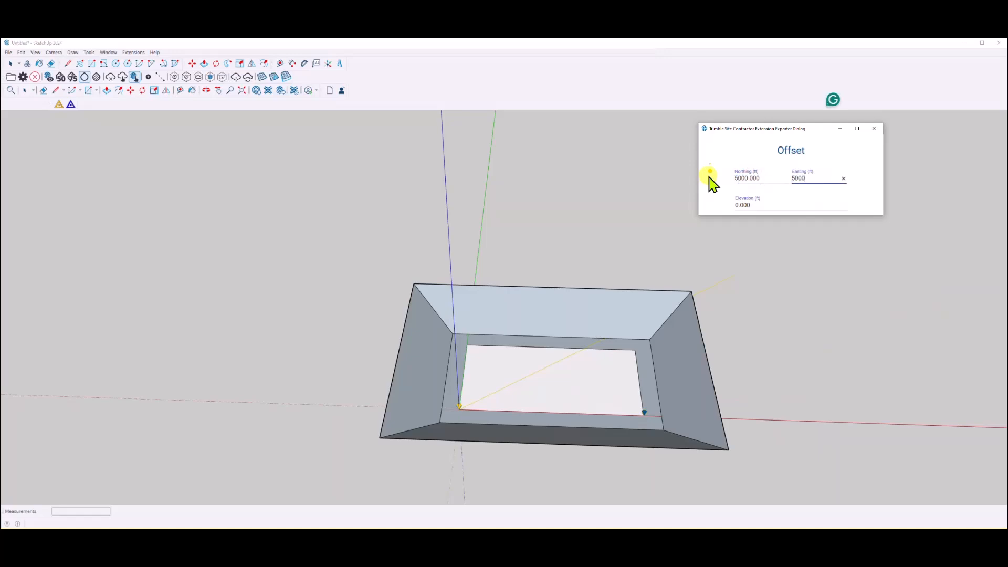
double_click(751, 203)
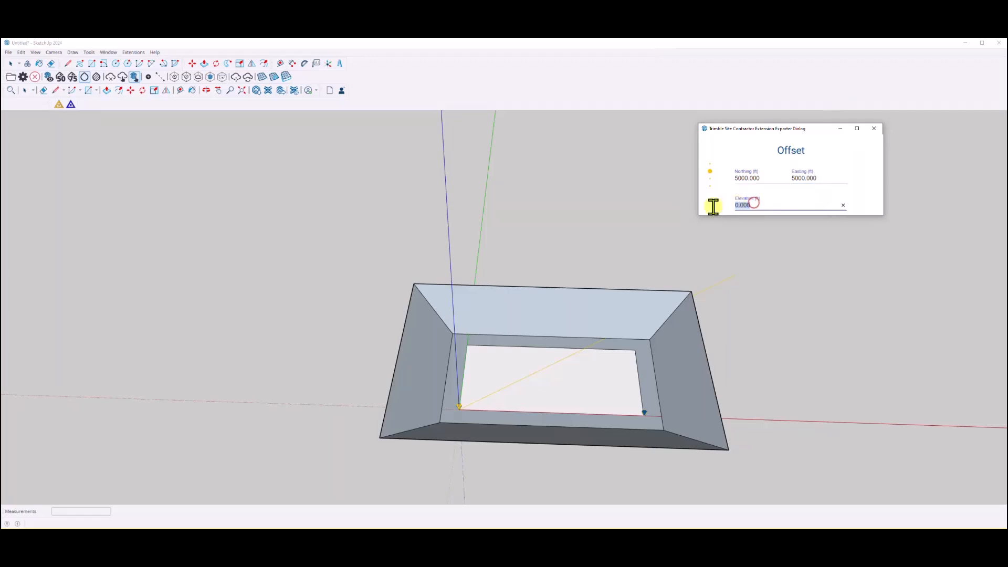
type("1")
- Set the job title in the exporter's project settings to "Home with slope"
scroll(836, 162, "down", 2)
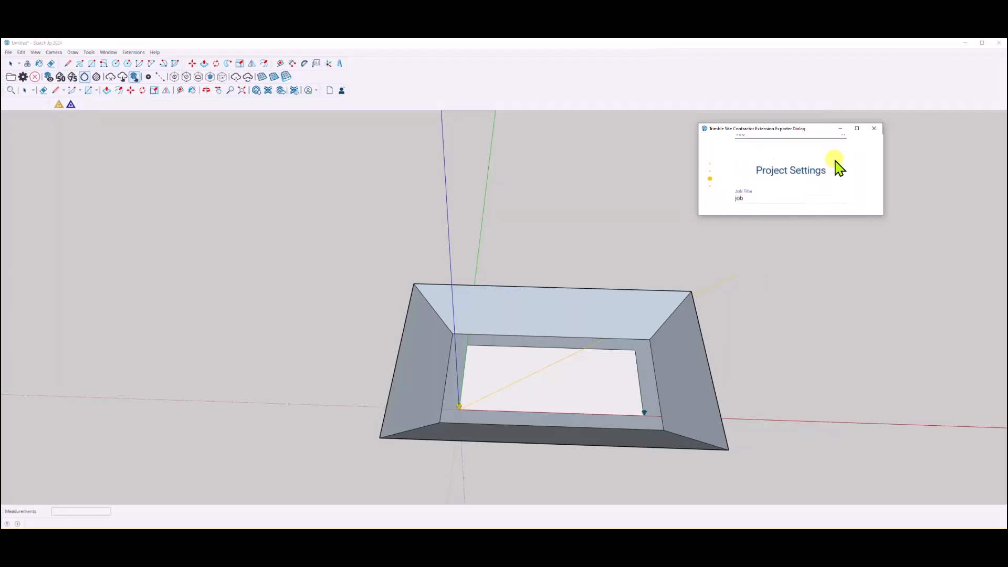
scroll(791, 179, "down", 2)
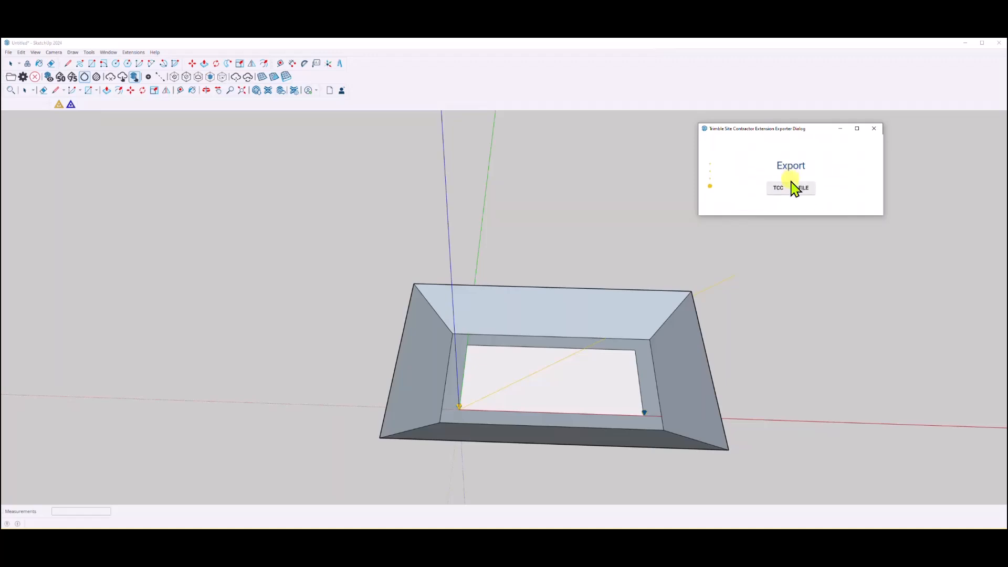
scroll(822, 160, "up", 1)
left_click(712, 164)
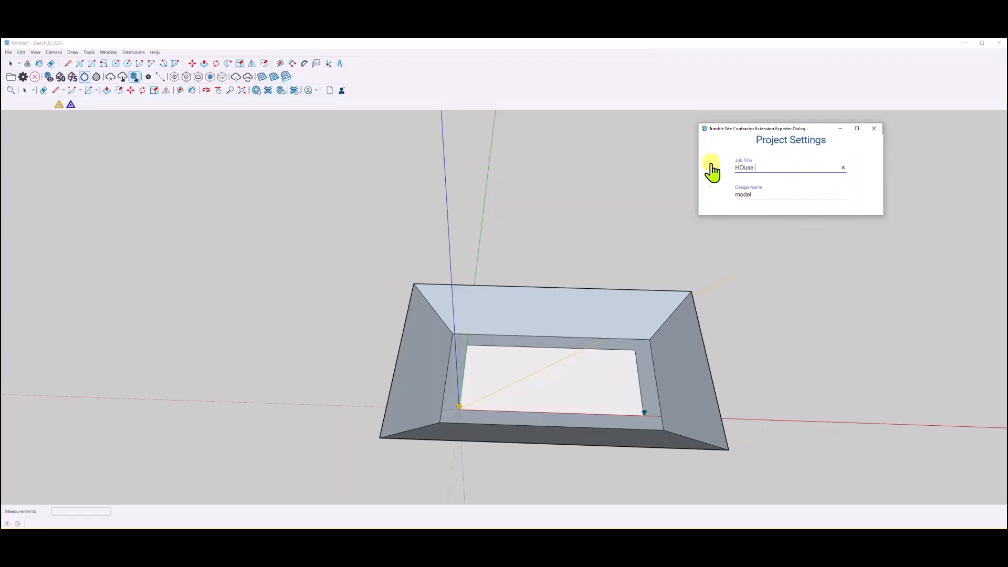
key("BackSpace")
key("BackSpace")
key("BackSpace")
key("BackSpace")
key("BackSpace")
key("BackSpace")
type("ome with slope")
- Change the design name in the exporter's project settings to "Floor plan"
left_click(756, 191)
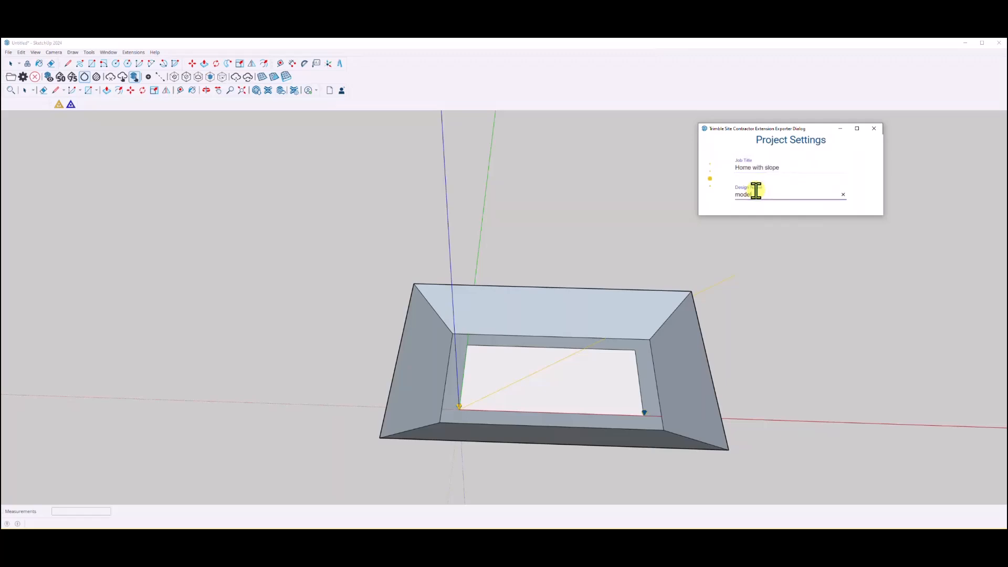
key("BackSpace")
key("BackSpace")
key("BackSpace")
key("Return")
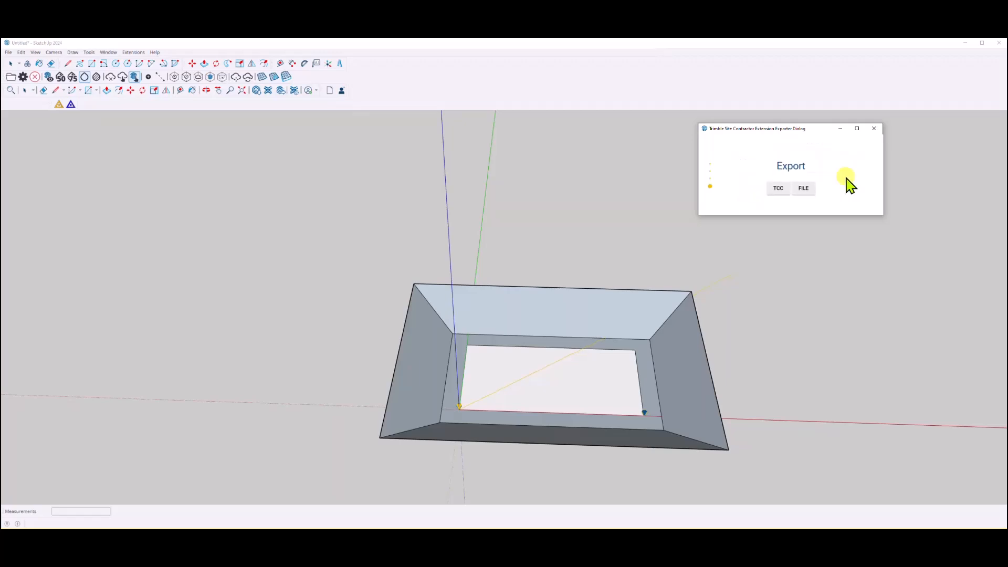
- Export the design as a file into the Trimble SCS900 Data folder and close the exporter
left_click(805, 192)
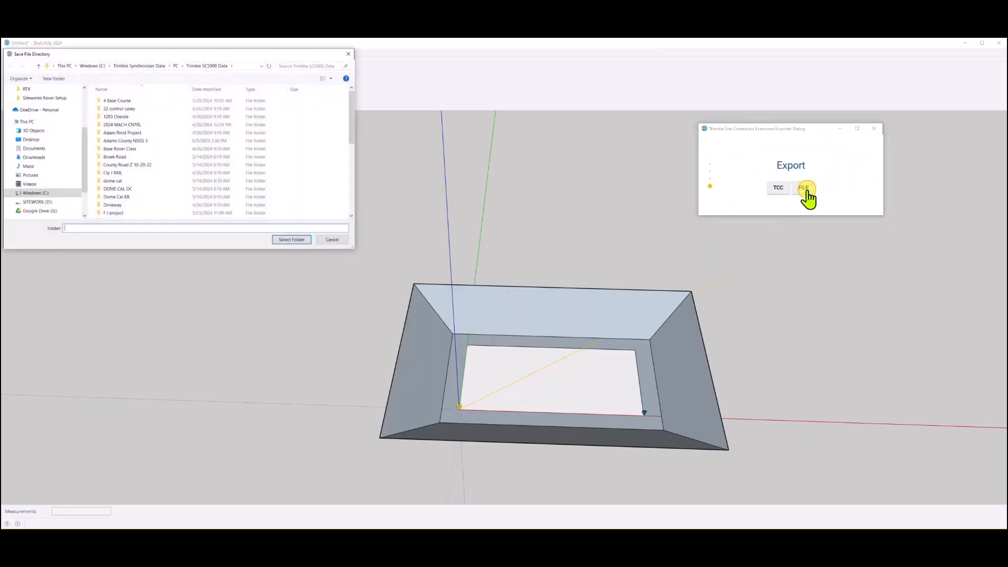
left_click(222, 66)
left_click(291, 239)
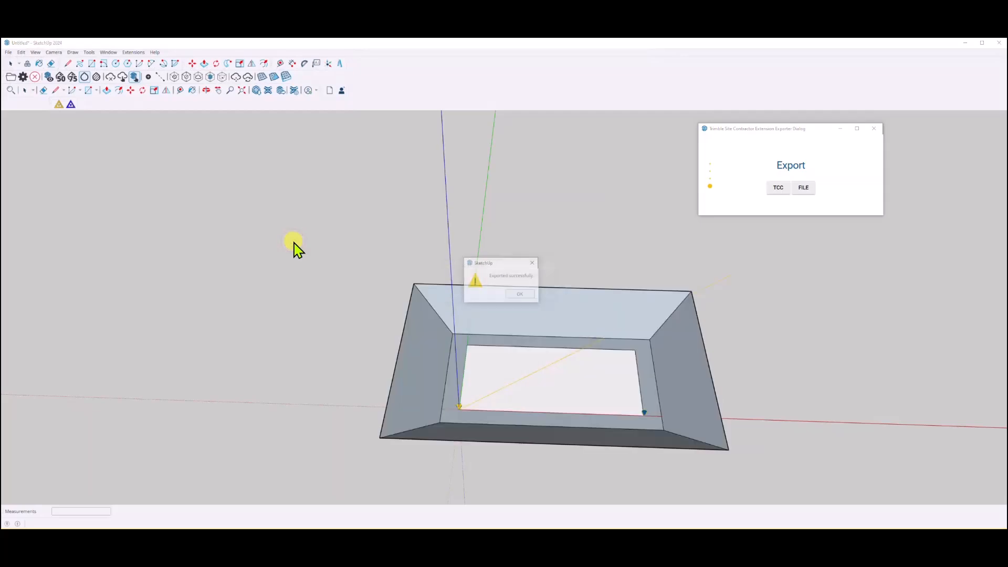
left_click(521, 295)
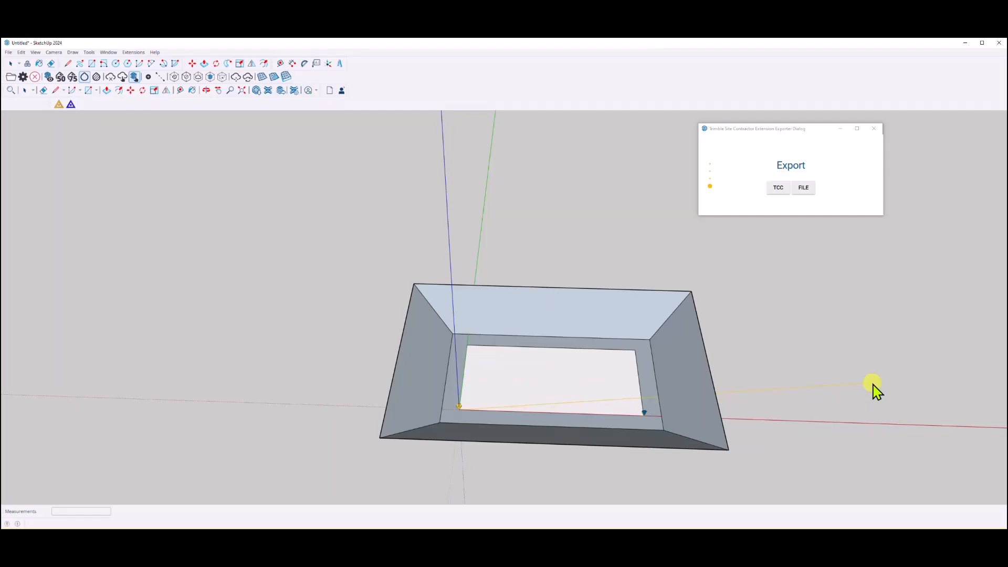
left_click(874, 129)
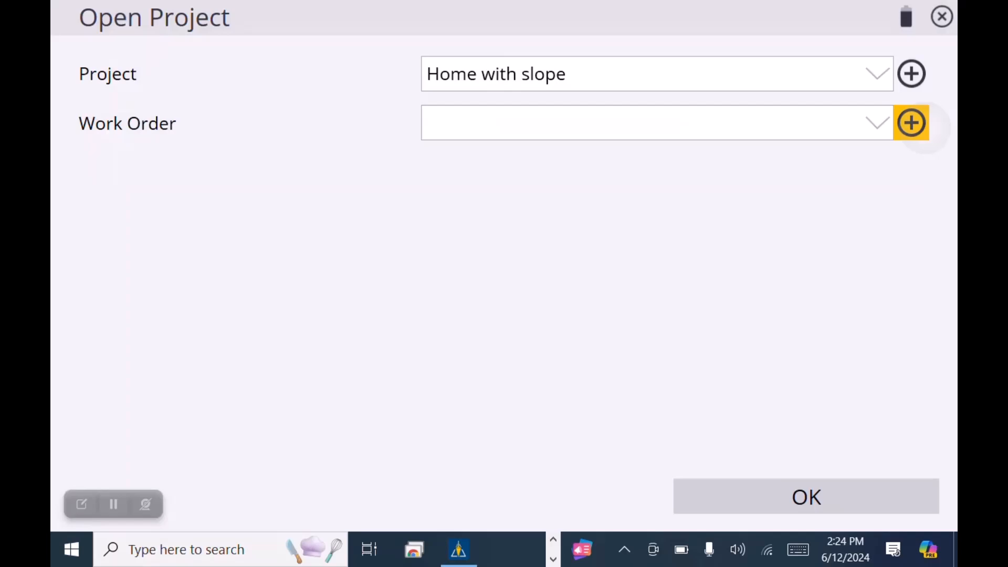
- Create a work order named "house layout from sketchup" in the Home with slope project
left_click(911, 123)
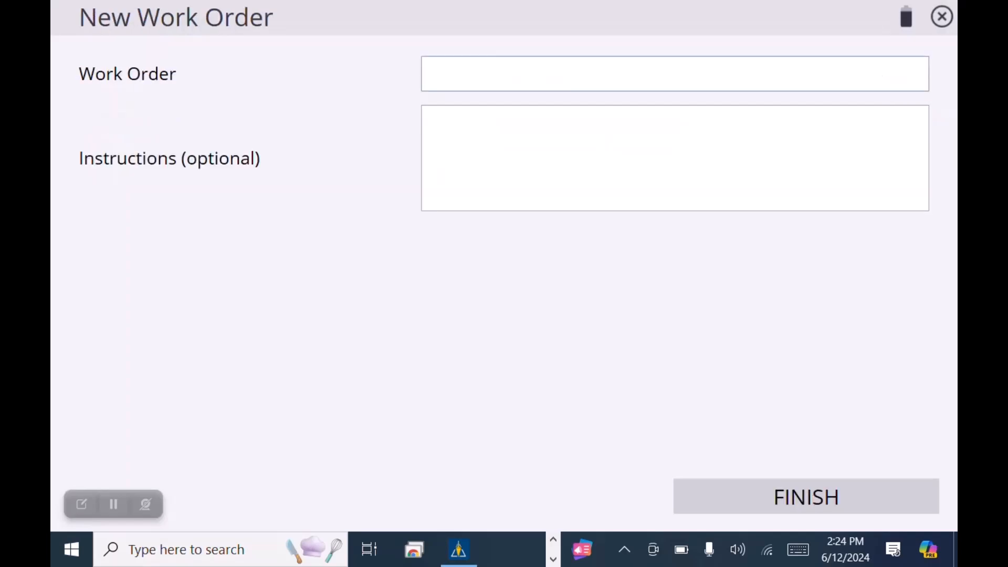
type("house layout from ")
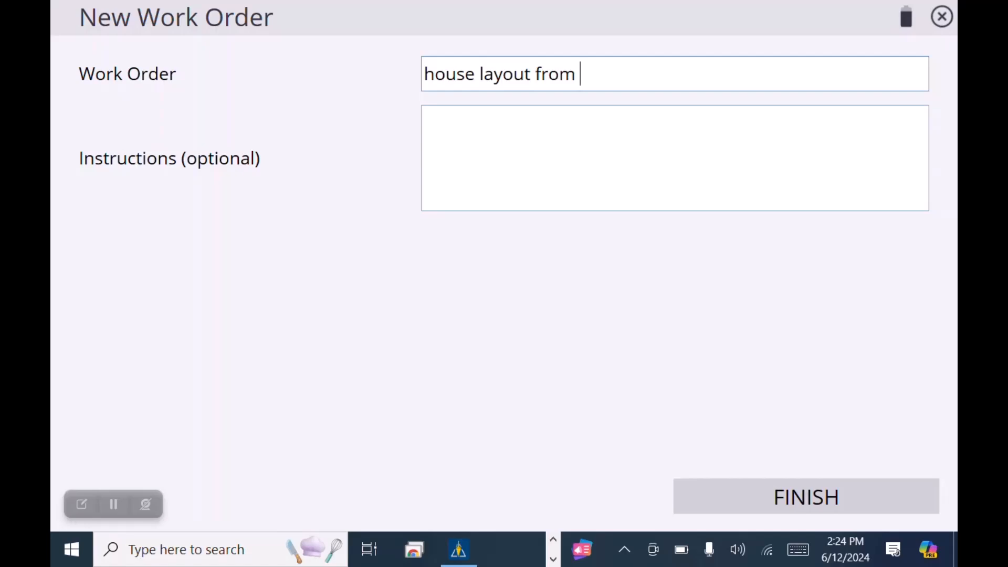
type("sketchup")
key("Return")
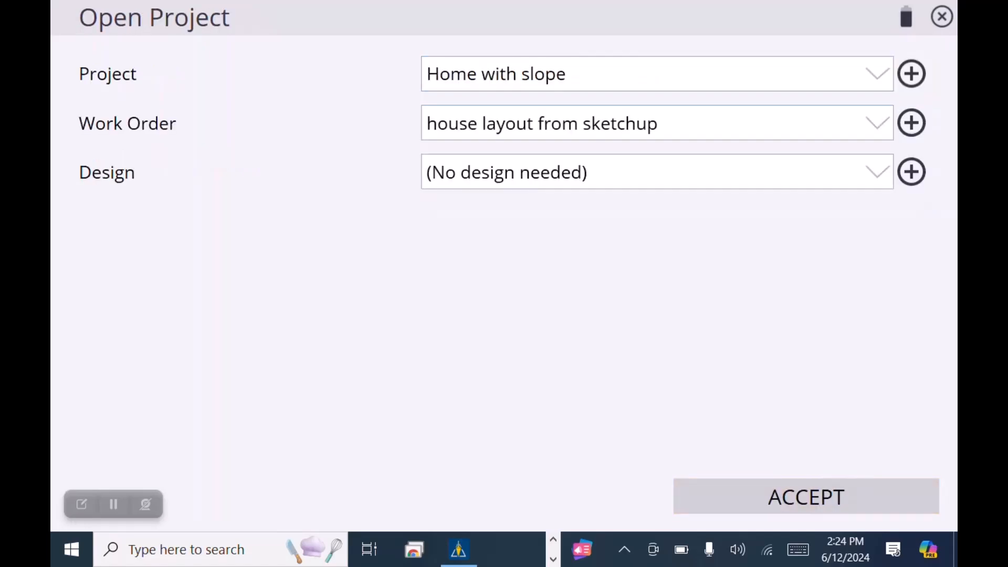
- Choose the Floor plan design for the work order and accept the project setup
left_click(878, 171)
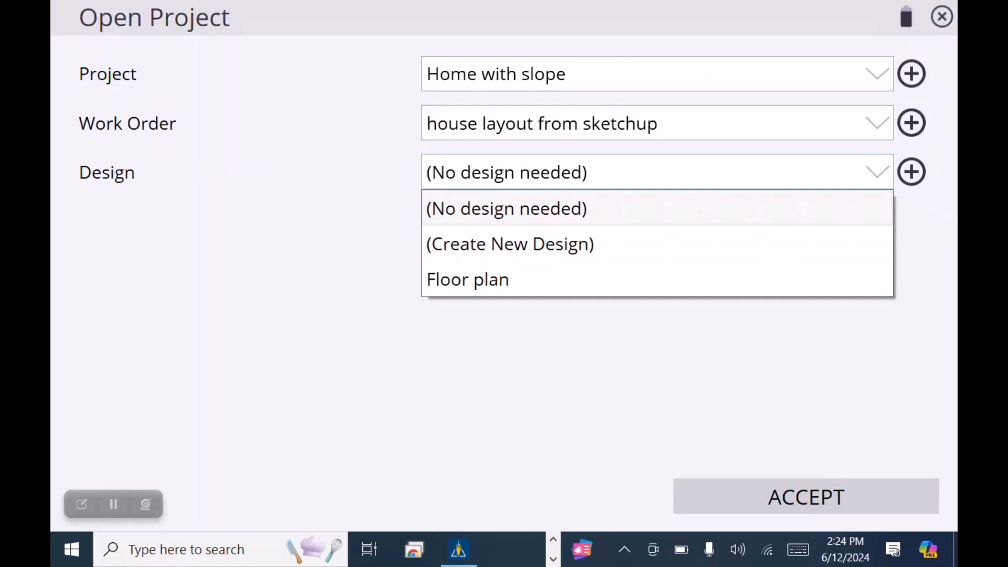
left_click(709, 274)
left_click(806, 496)
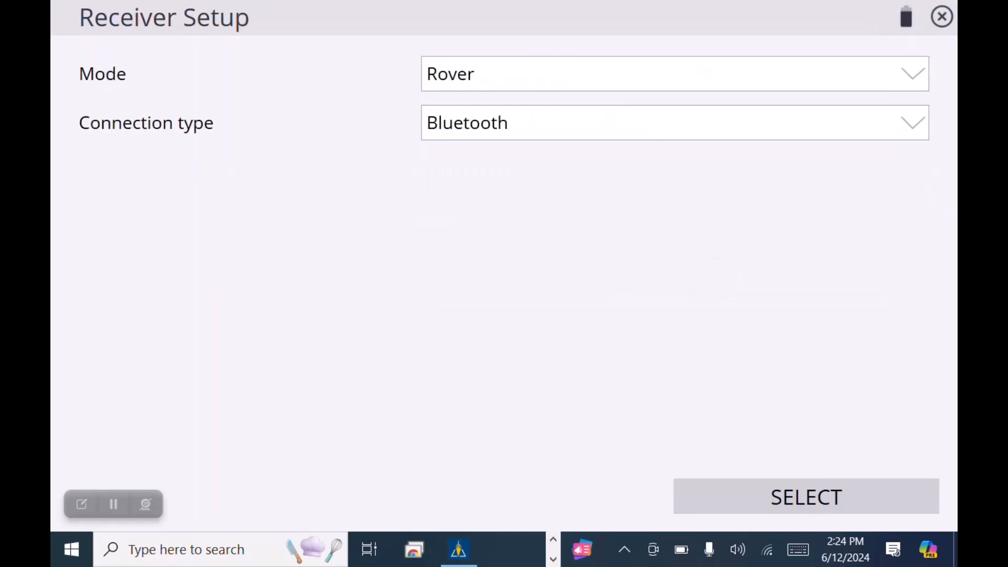
- Connect the R780 receiver as a Bluetooth rover with CenterPoint RTX corrections and the ITRF epoch set to Current
left_click(806, 496)
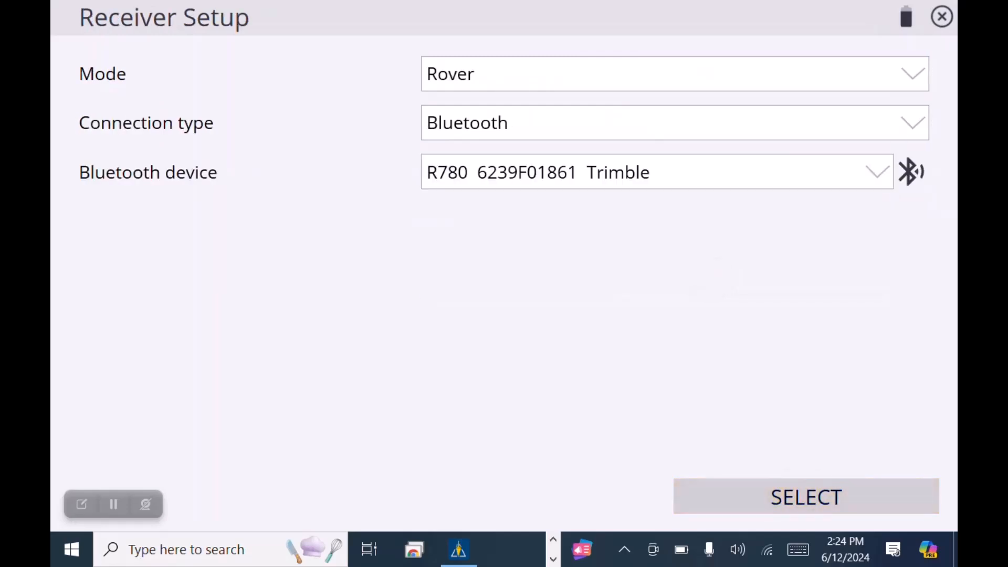
left_click(806, 496)
left_click(675, 221)
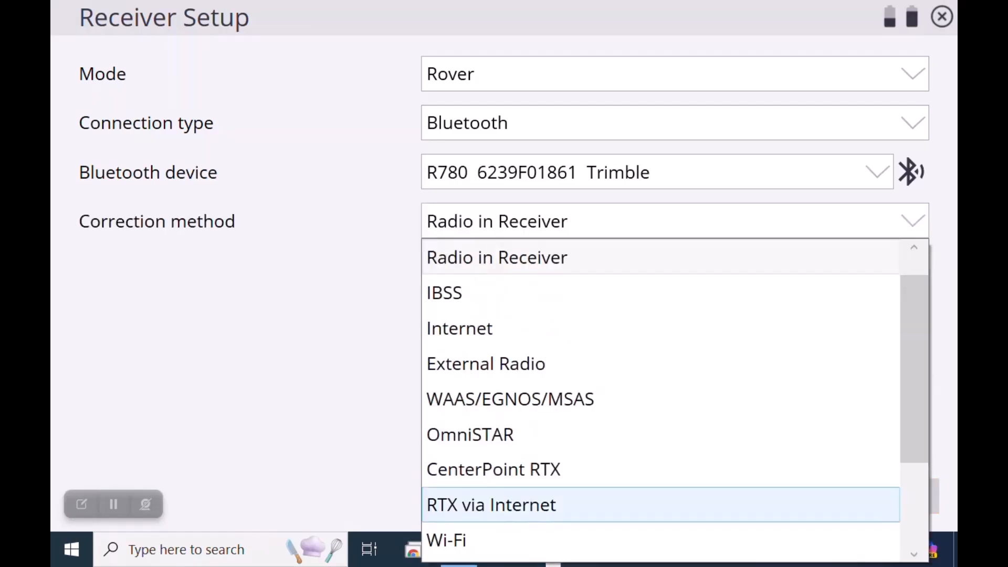
left_click(491, 504)
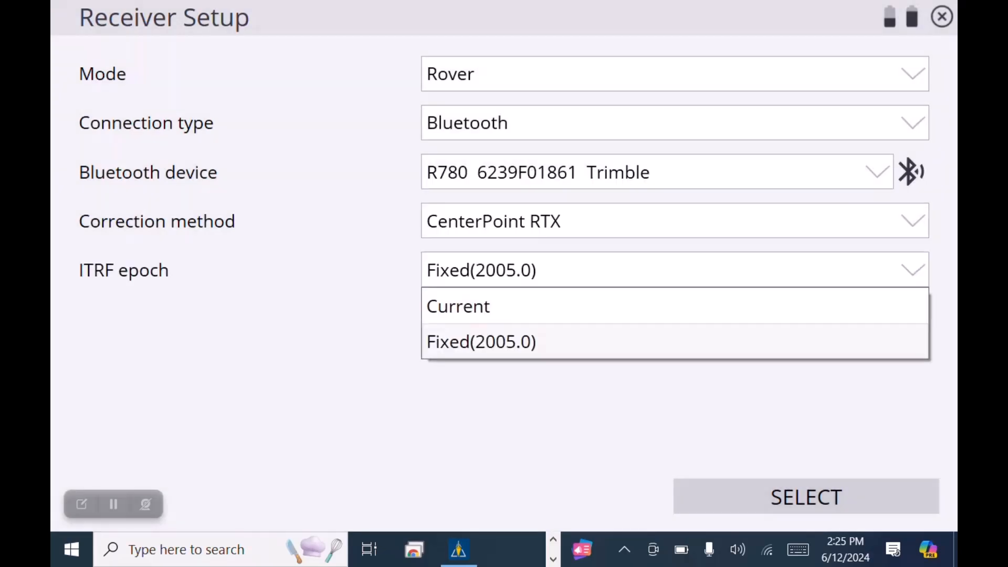
left_click(781, 306)
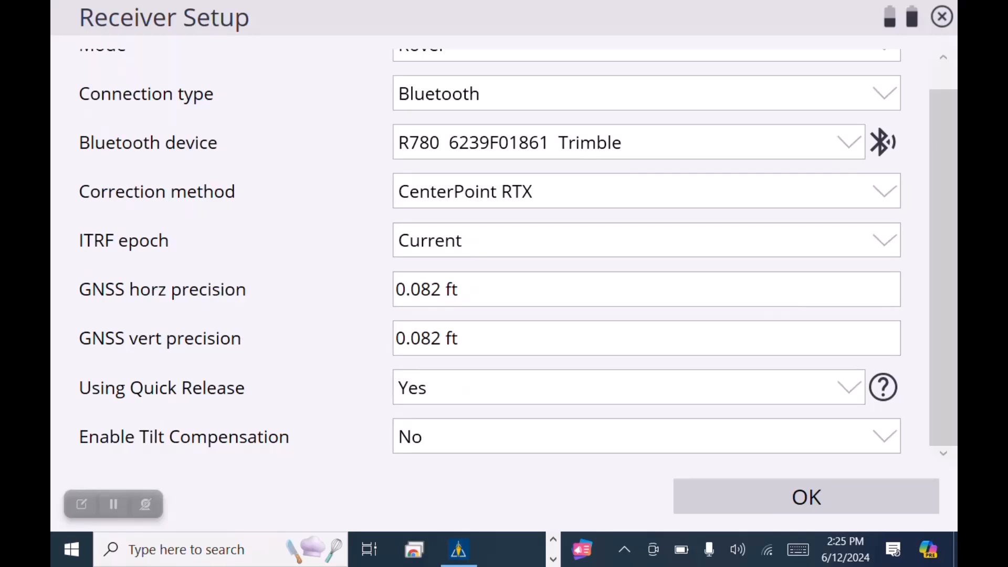
- Set the GNSS horizontal and vertical precision to .18 ft each and accept the receiver setup
left_click(470, 289)
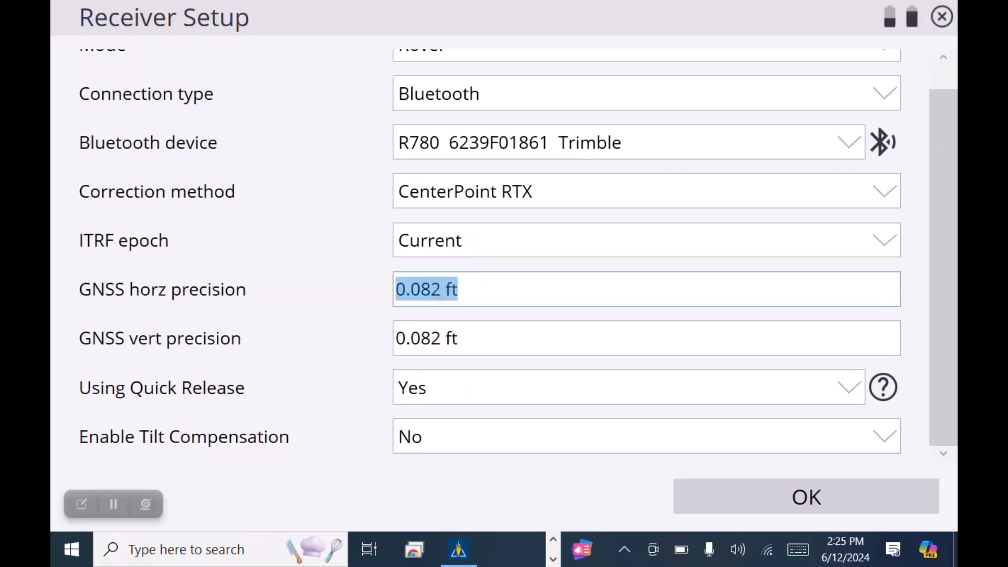
type(".18")
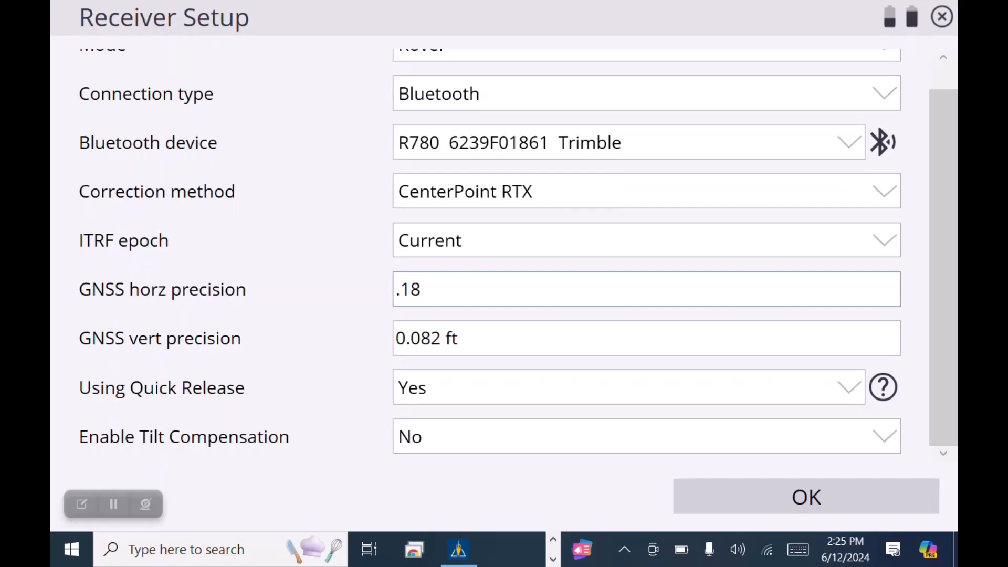
left_click(654, 342)
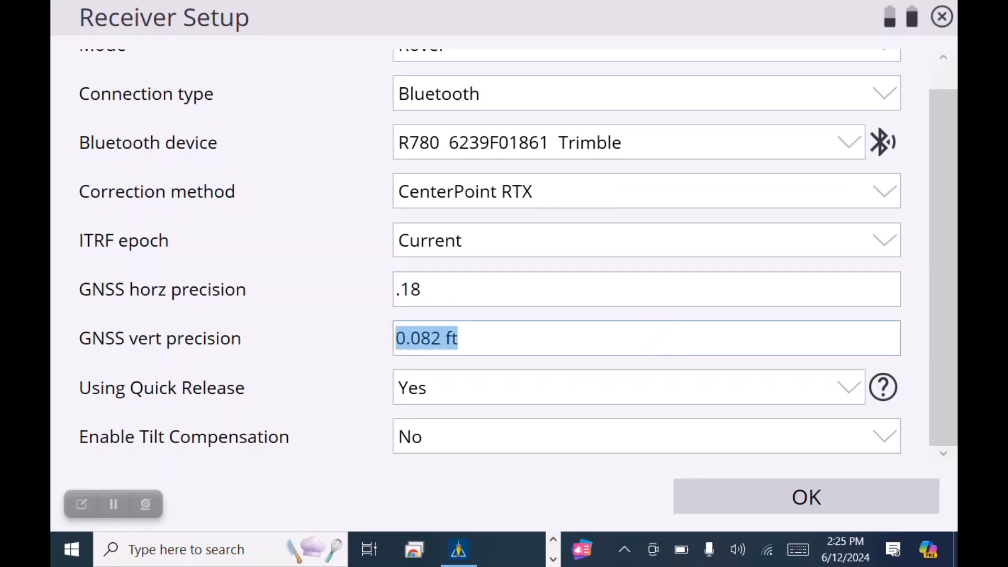
type(".18")
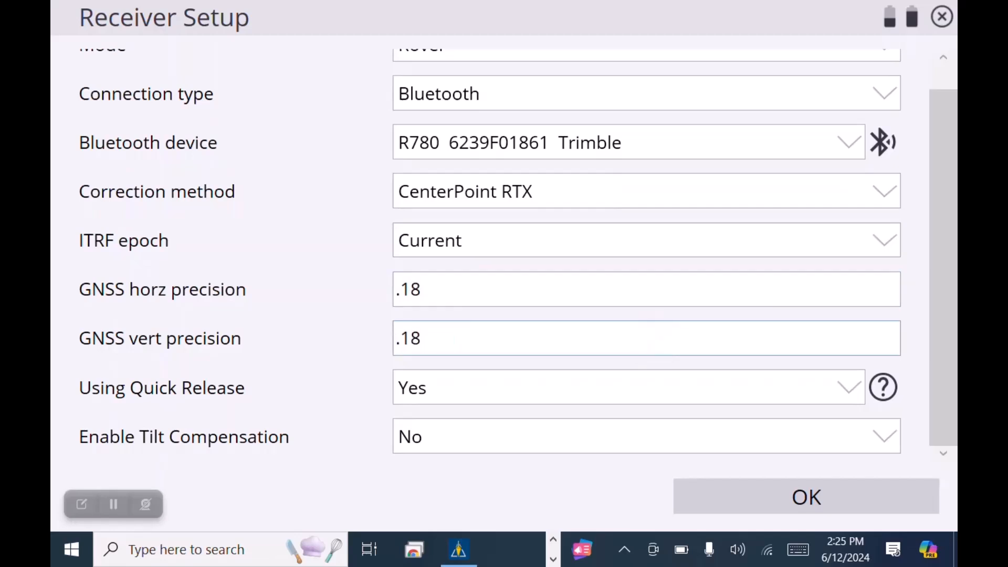
left_click(814, 495)
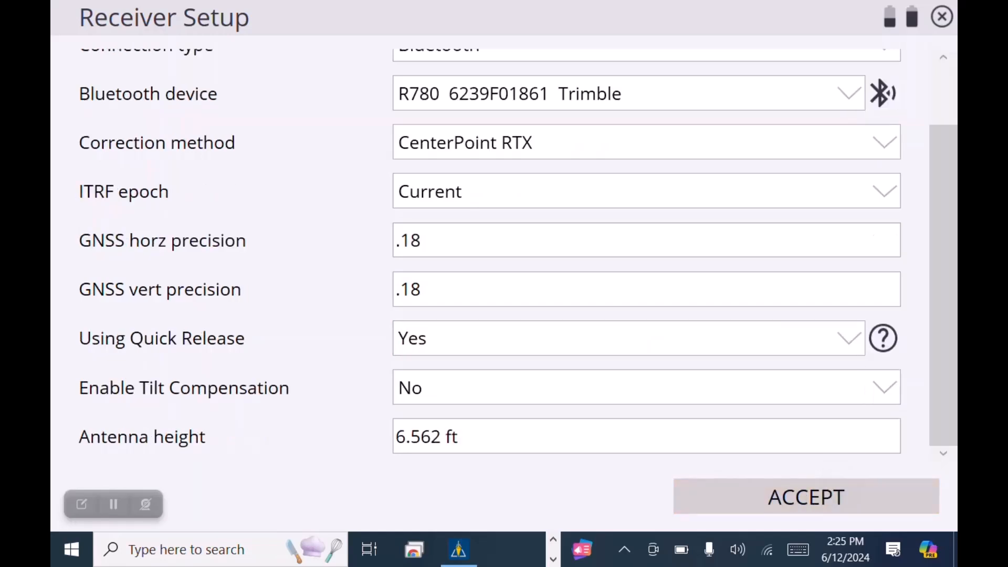
left_click(806, 496)
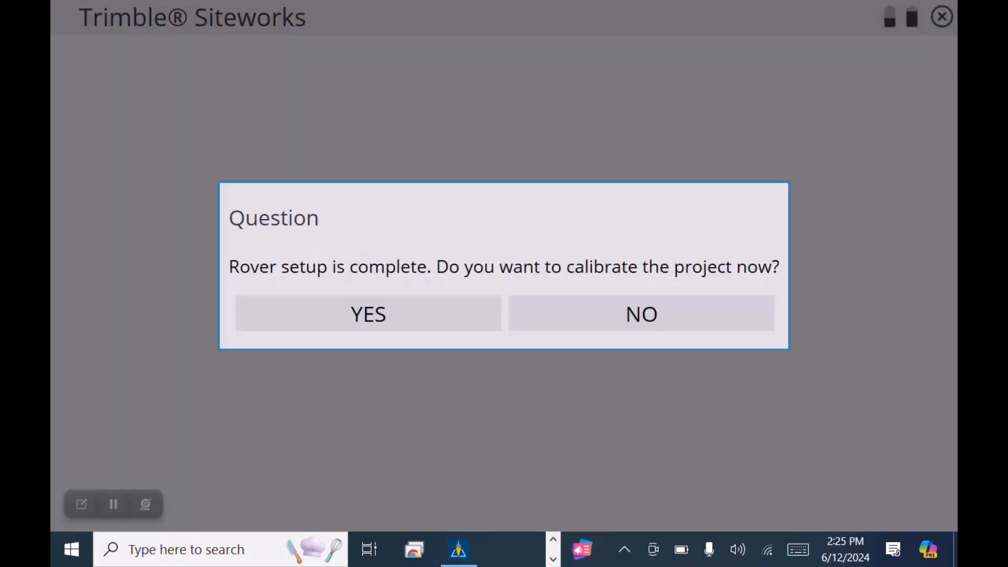
- Start the project calibration and measure control point 2 at the house footprint's lower-left corner with the static mode settings shown
left_click(369, 314)
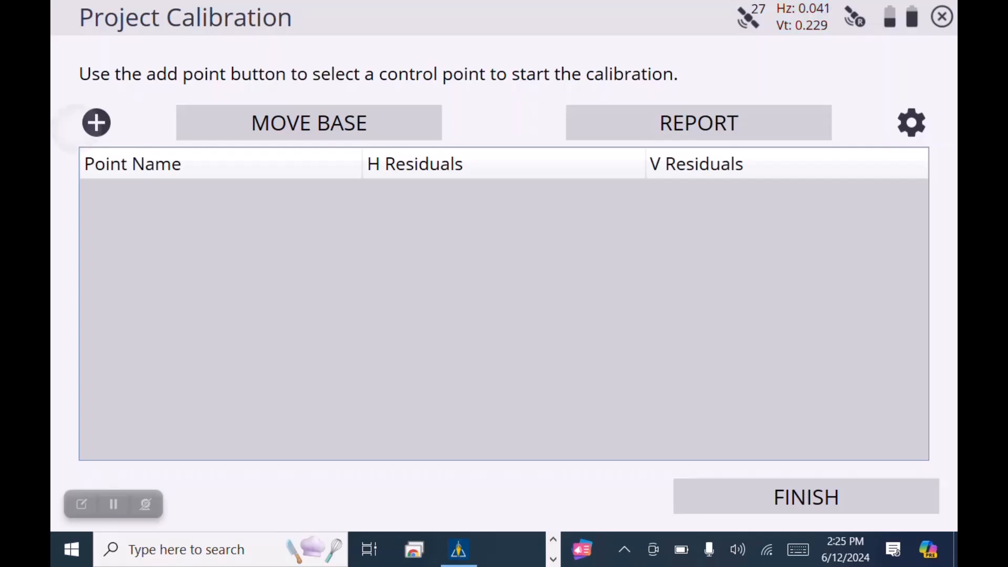
left_click(96, 123)
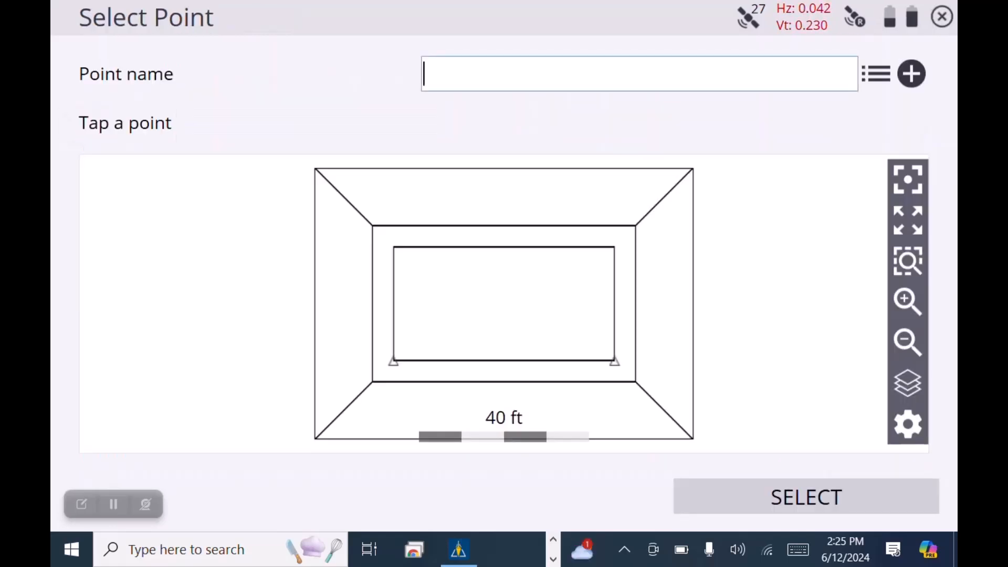
left_click(394, 360)
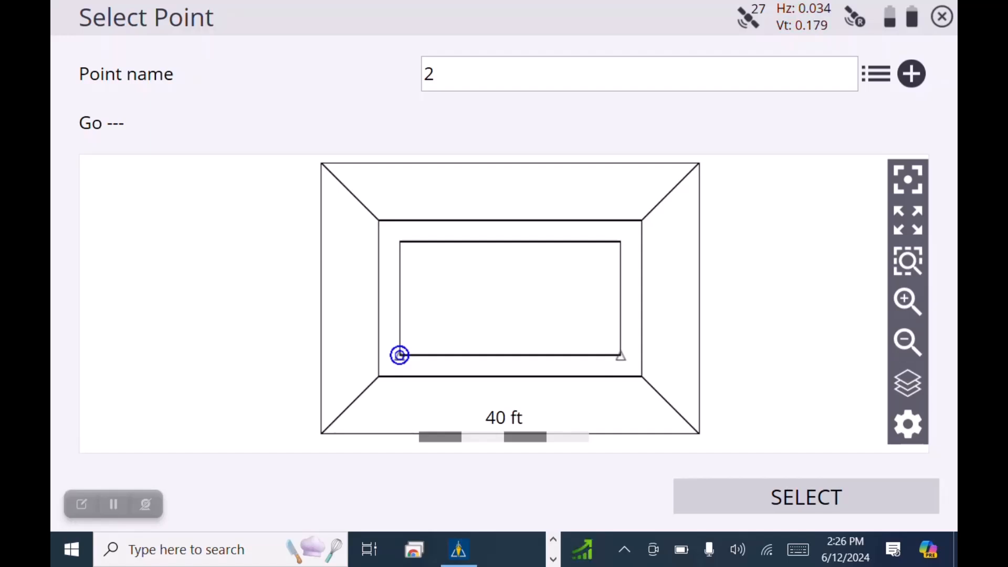
left_click(806, 496)
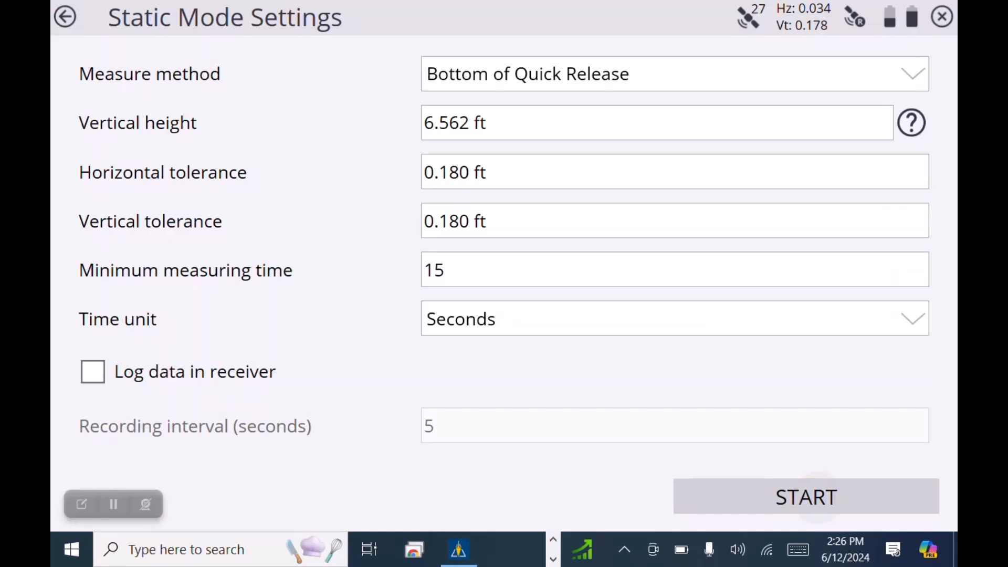
left_click(806, 496)
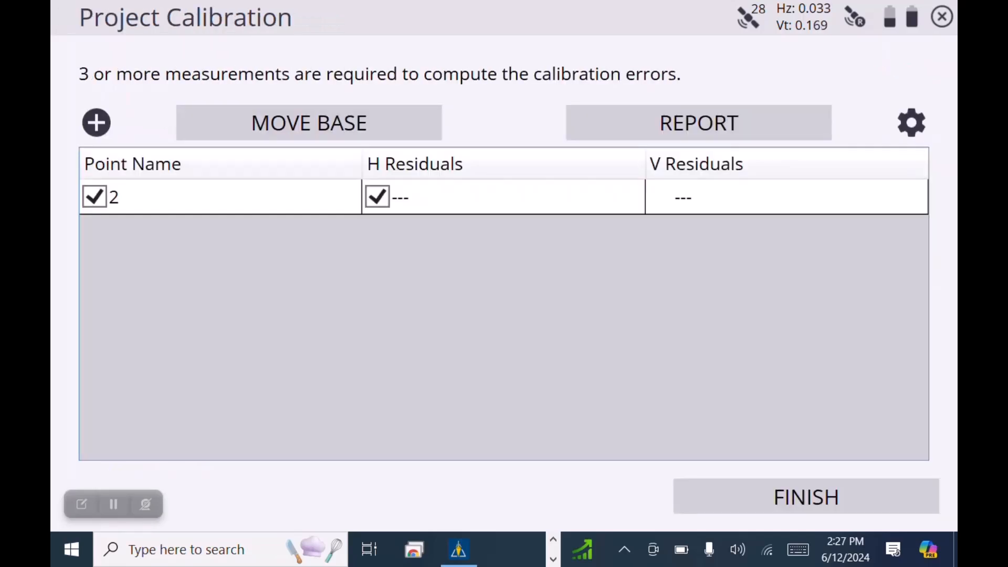
- Add control point 1 at the footprint's lower-right corner to the calibration and measure it in static mode
left_click(96, 122)
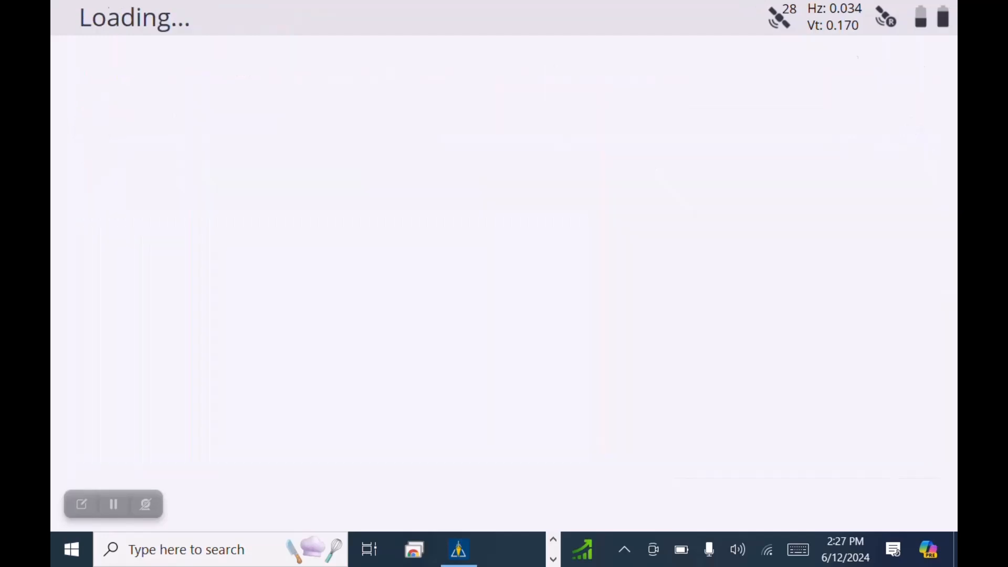
left_click(621, 355)
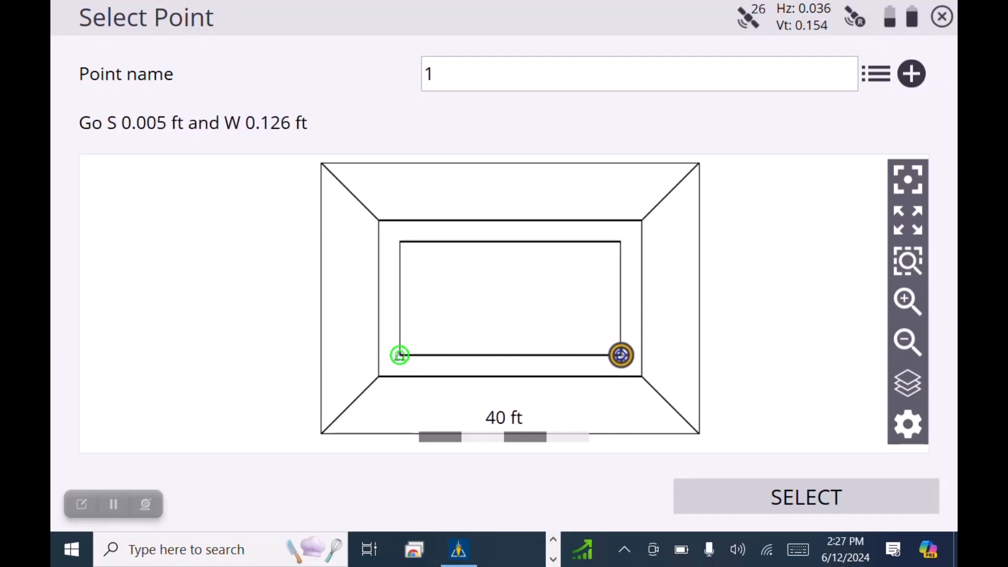
left_click(806, 496)
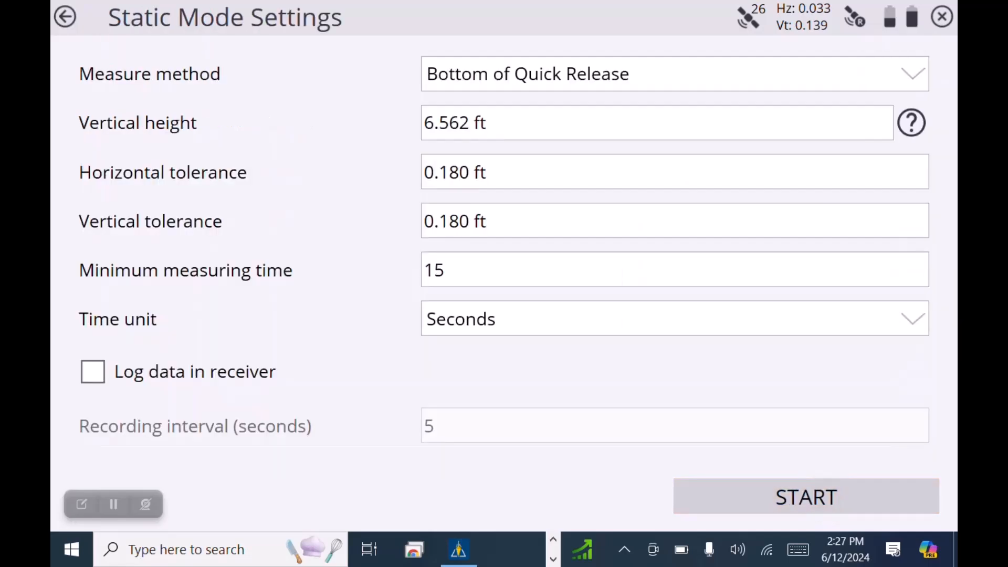
left_click(806, 496)
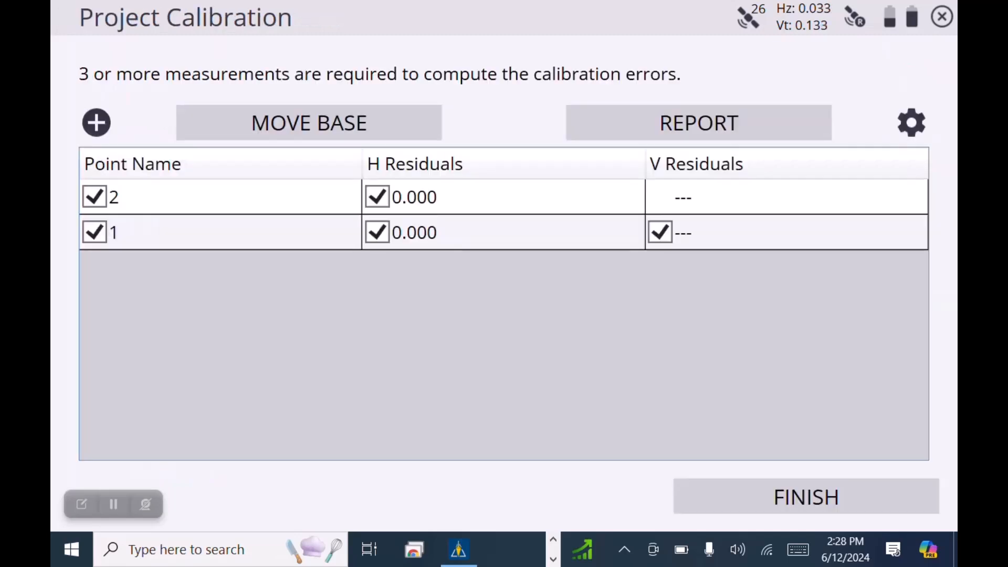
- Finish and accept the two-point calibration, and decline the system setup recheck
left_click(806, 496)
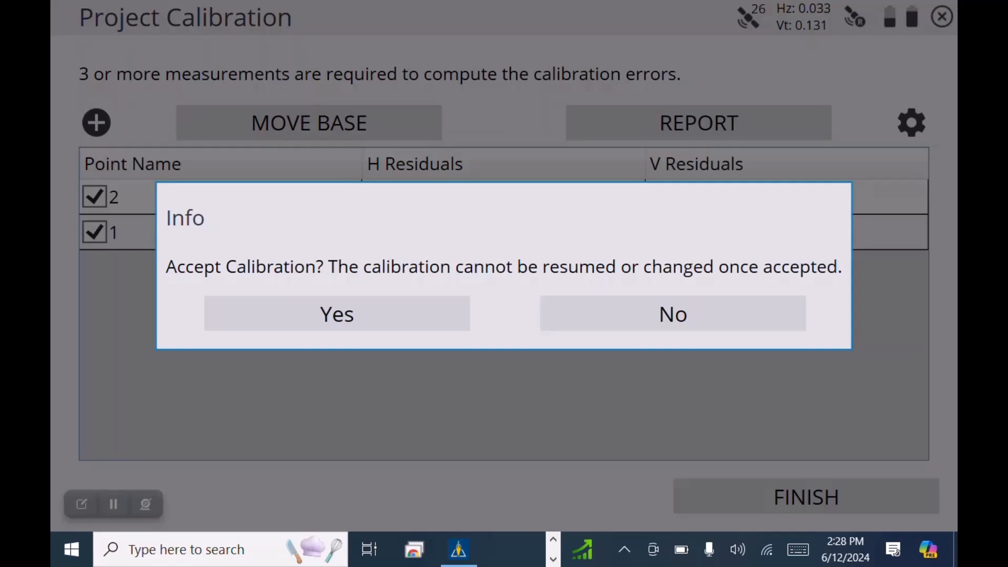
left_click(337, 314)
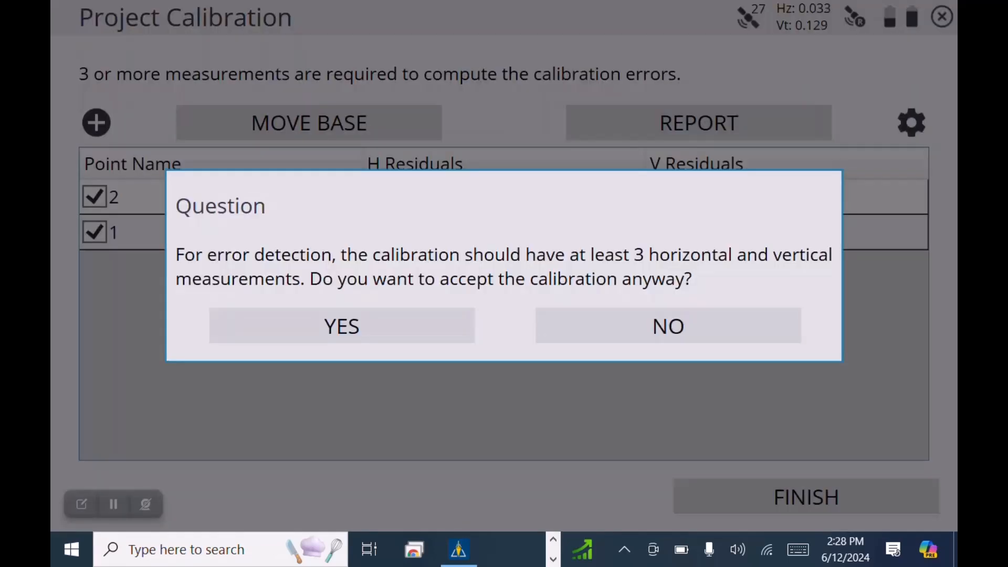
left_click(342, 325)
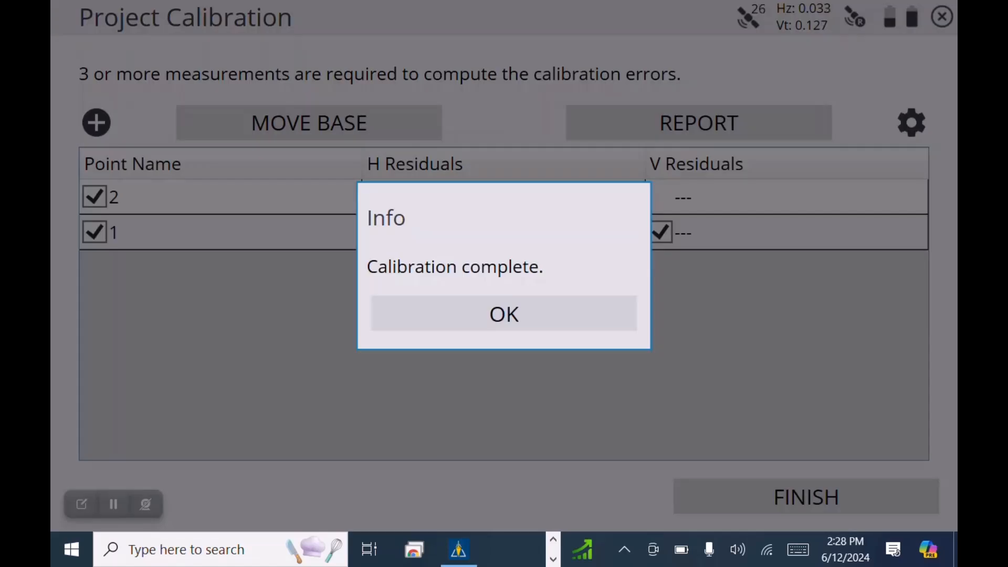
left_click(504, 314)
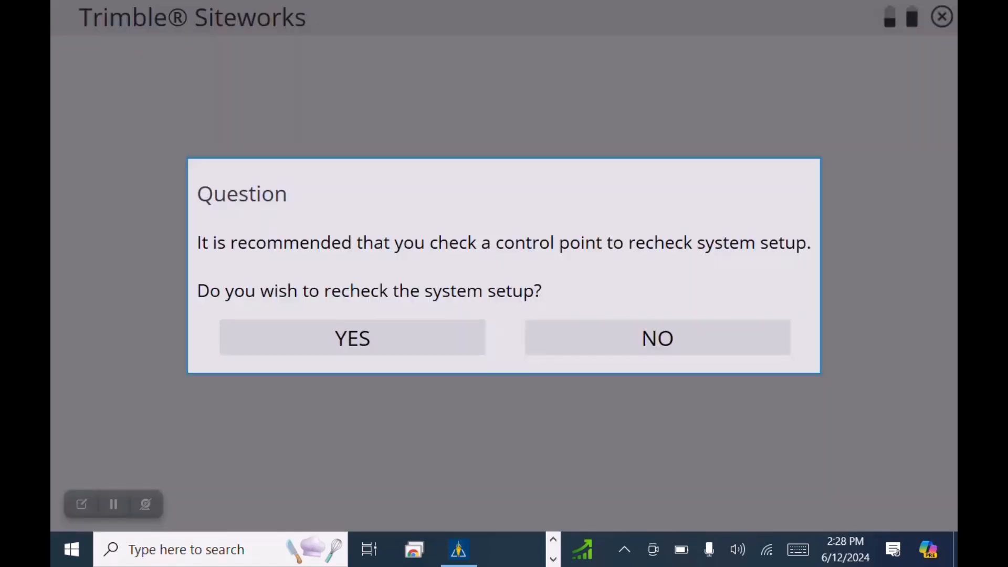
left_click(657, 337)
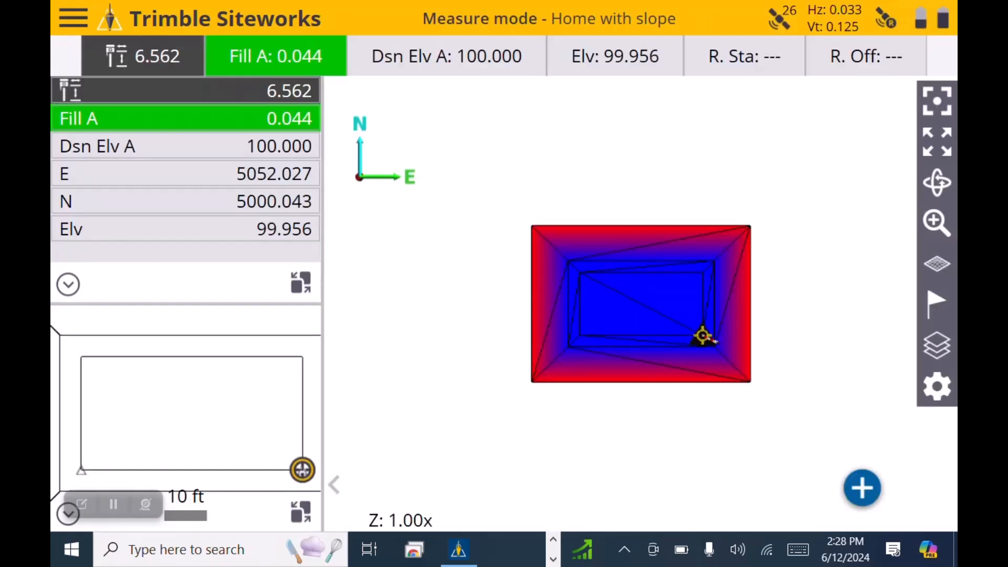
- Enlarge the plan view and import page 1 of "3WM1004-PB3 Prelim (1).pdf" at high resolution as the map's background image
left_click(301, 512)
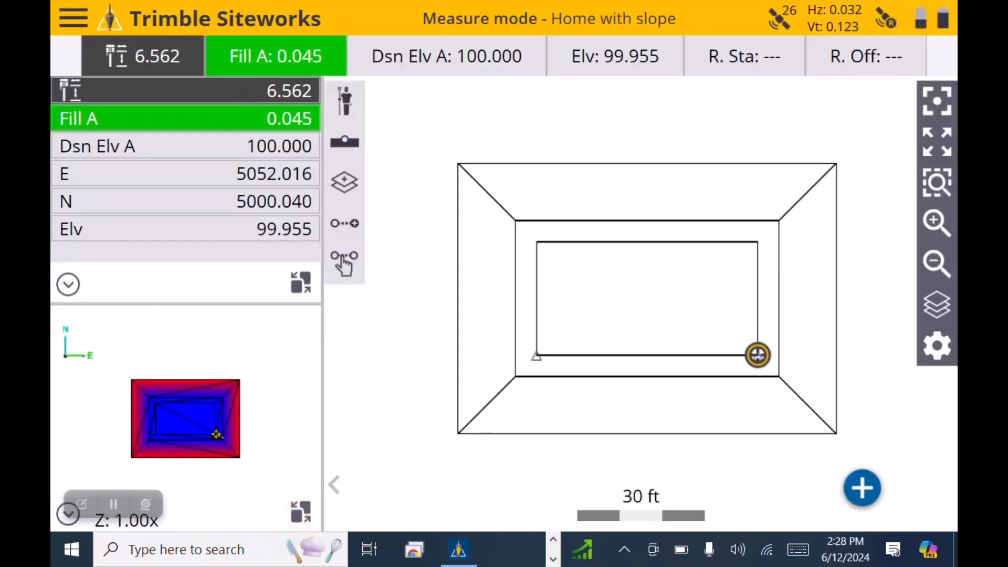
left_click(937, 346)
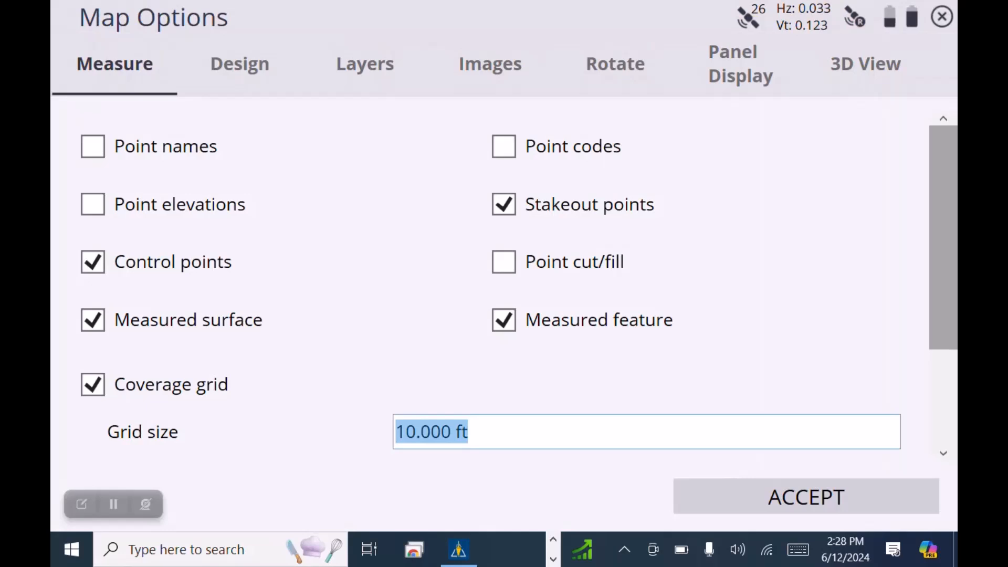
left_click(489, 63)
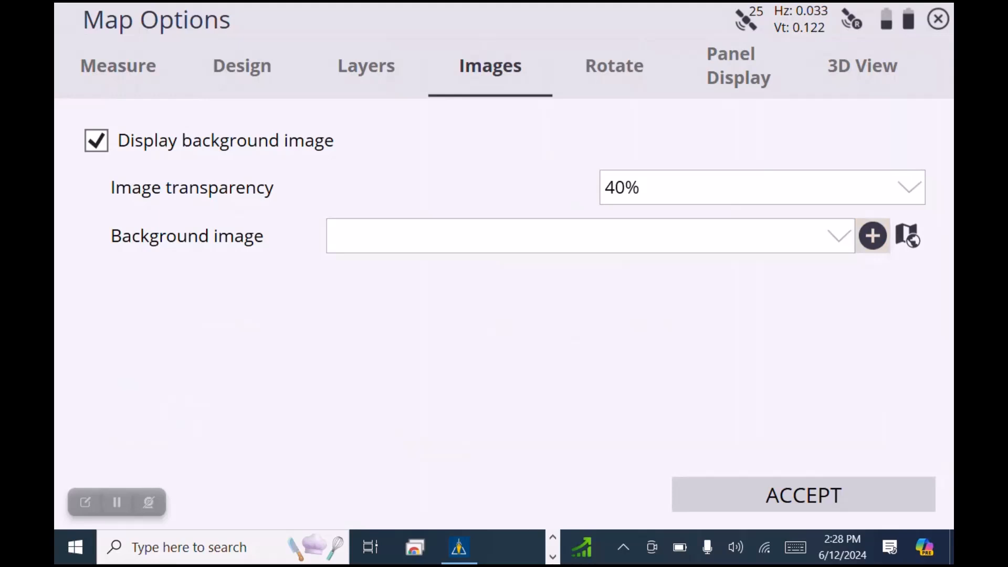
left_click(872, 236)
left_click_drag(742, 385, 794, 213)
left_click(546, 472)
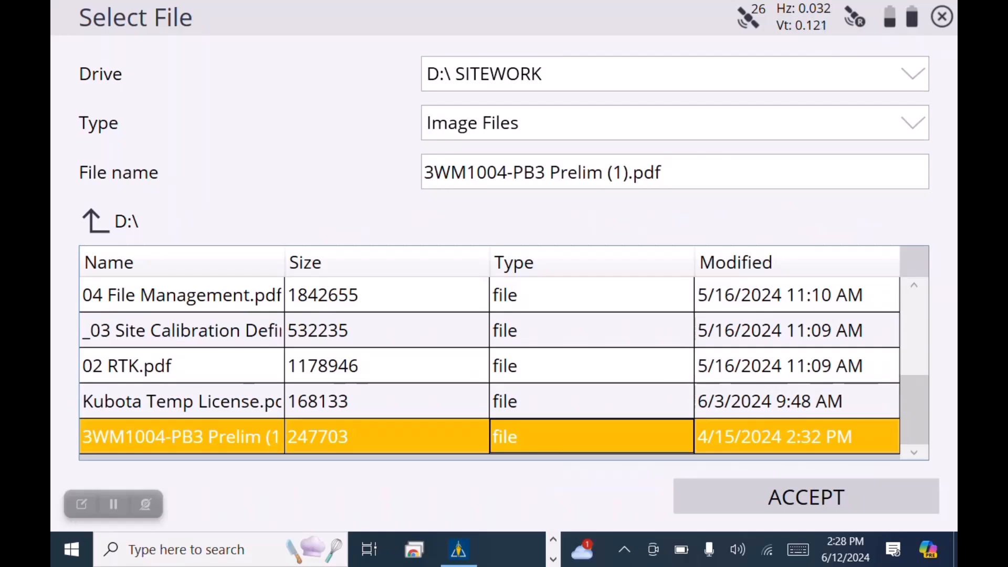
left_click(840, 495)
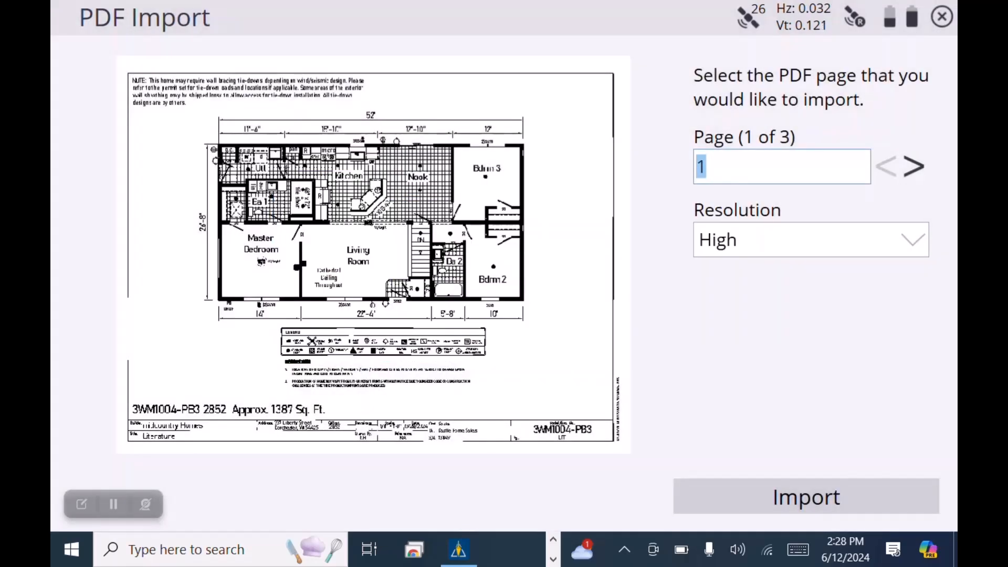
left_click(806, 496)
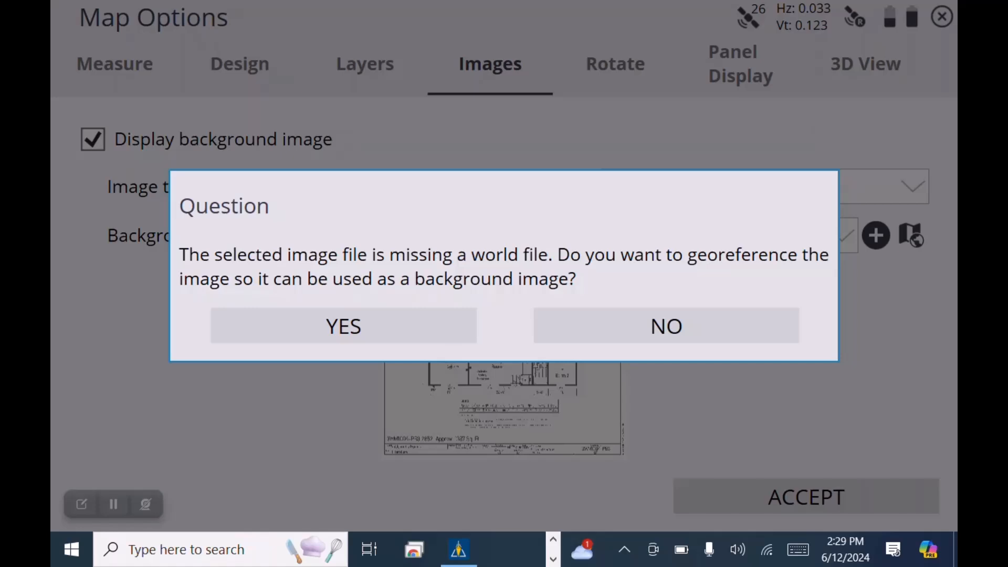
- Agree to georeference the image and match the floor plan's outer upper-right wall corner to the footprint's upper-right corner as reference point 1
left_click(417, 320)
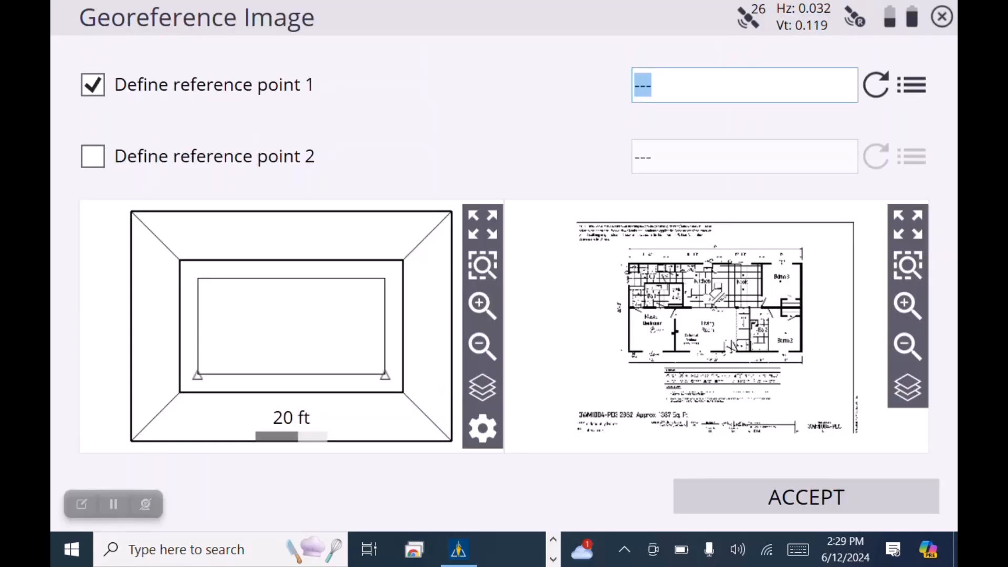
scroll(800, 321, "up", 5)
left_click_drag(782, 325, 787, 454)
scroll(843, 235, "up", 3)
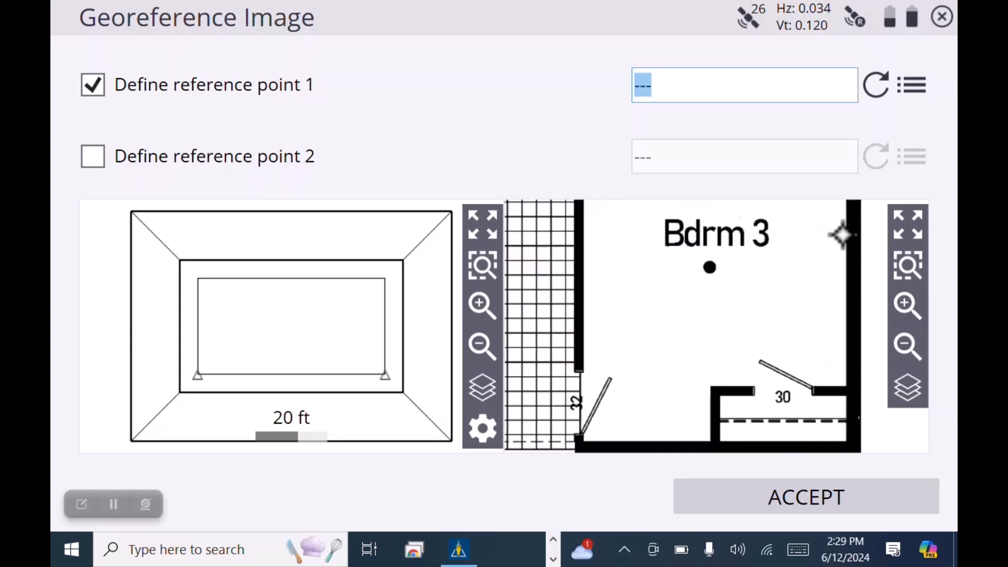
left_click_drag(803, 308, 740, 486)
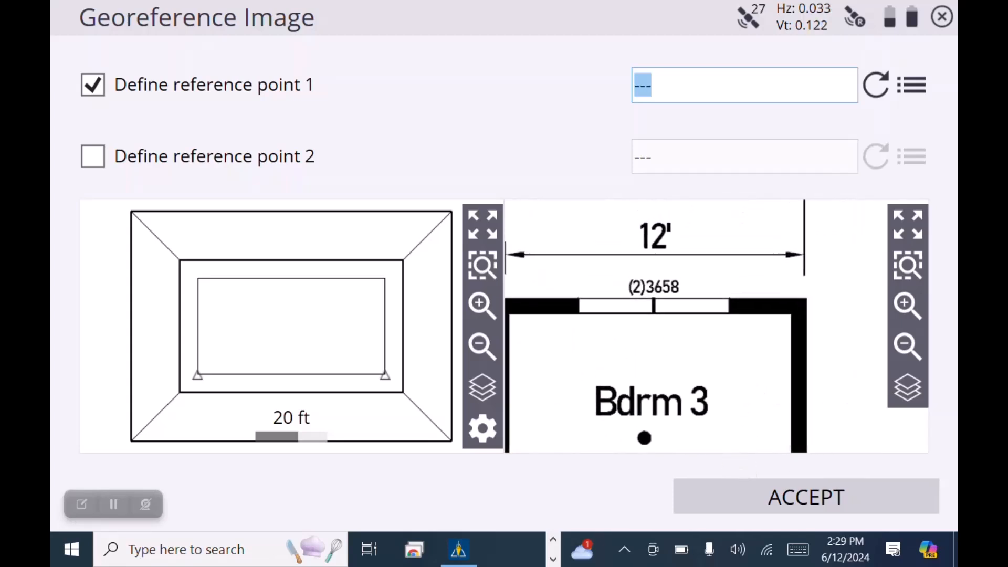
left_click(801, 303)
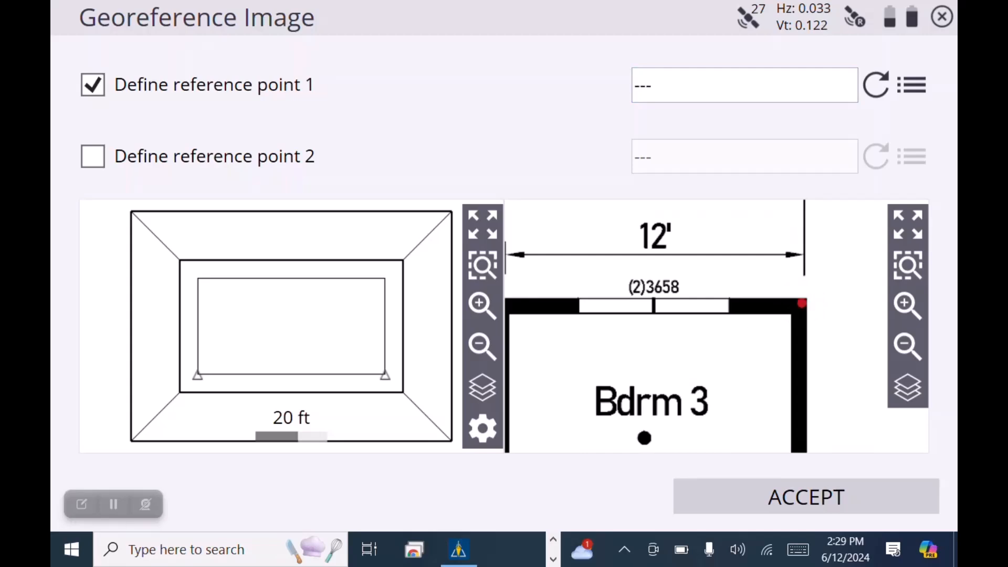
scroll(723, 375, "up", 3)
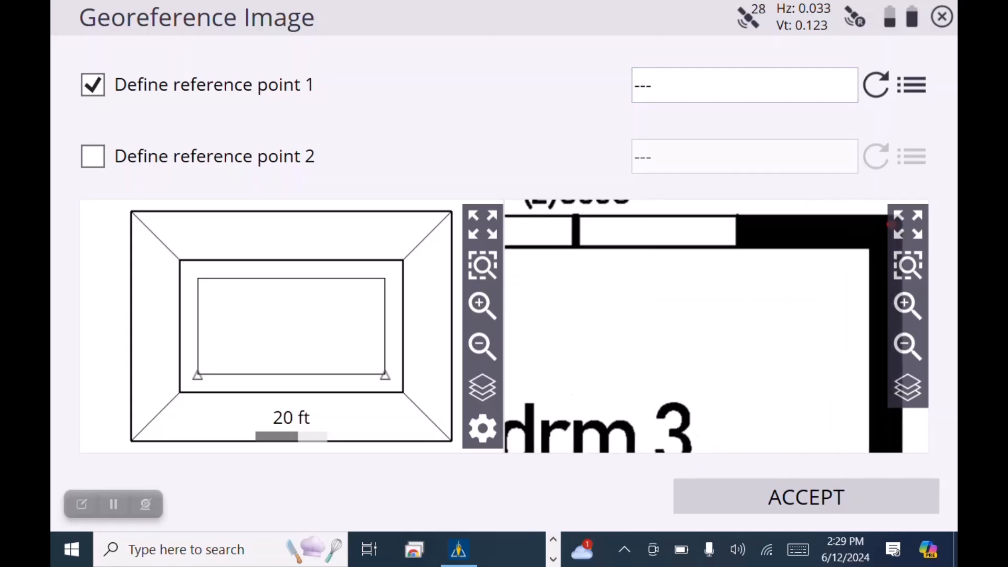
left_click_drag(819, 304, 669, 394)
left_click(752, 299)
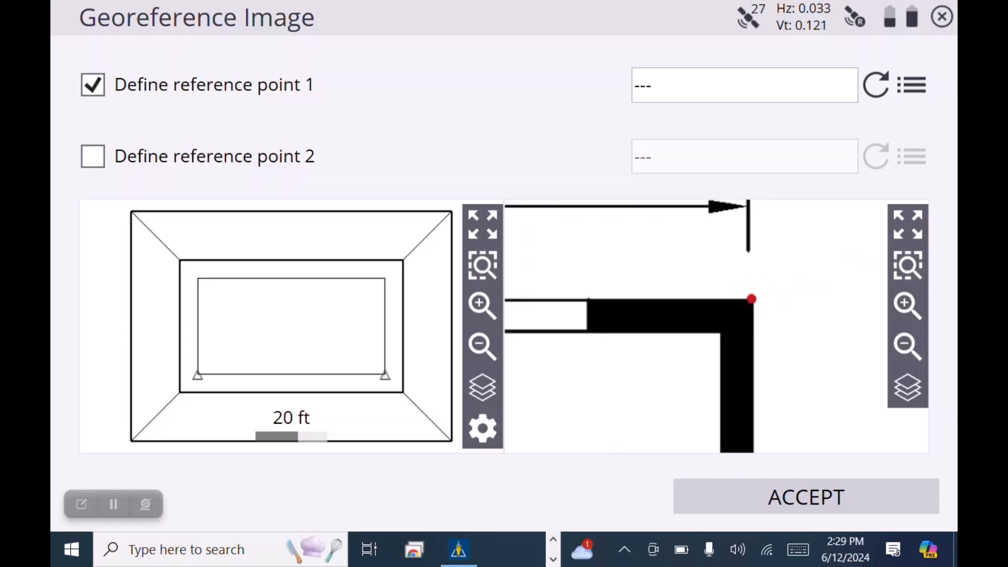
left_click(432, 294)
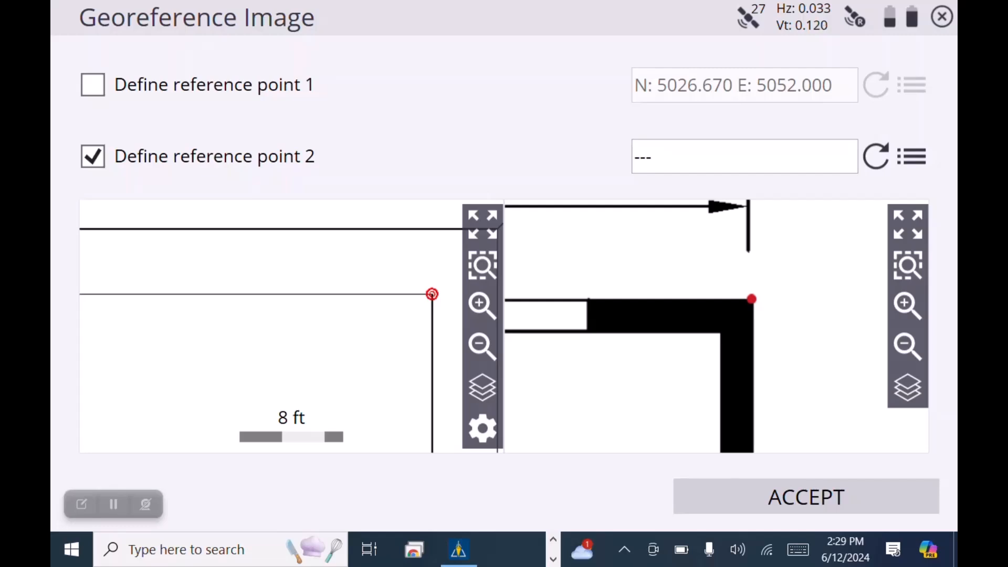
- Match the floor plan's outer lower-left wall corner to control point 2 as reference point 2, and accept the georeferencing
left_click_drag(668, 368, 809, 187)
scroll(695, 310, "down", 5)
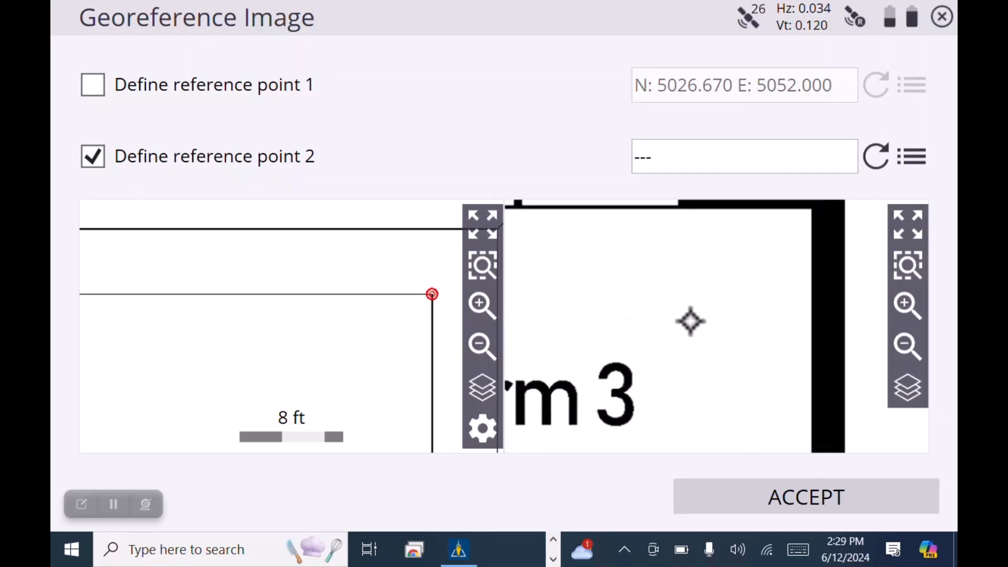
left_click_drag(614, 398, 892, 243)
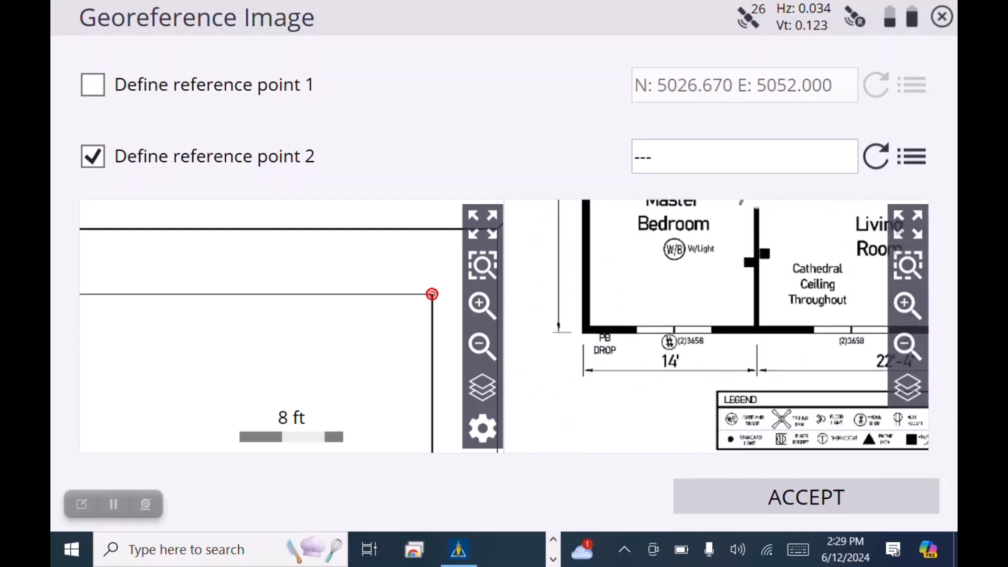
left_click(587, 326)
scroll(672, 336, "up", 6)
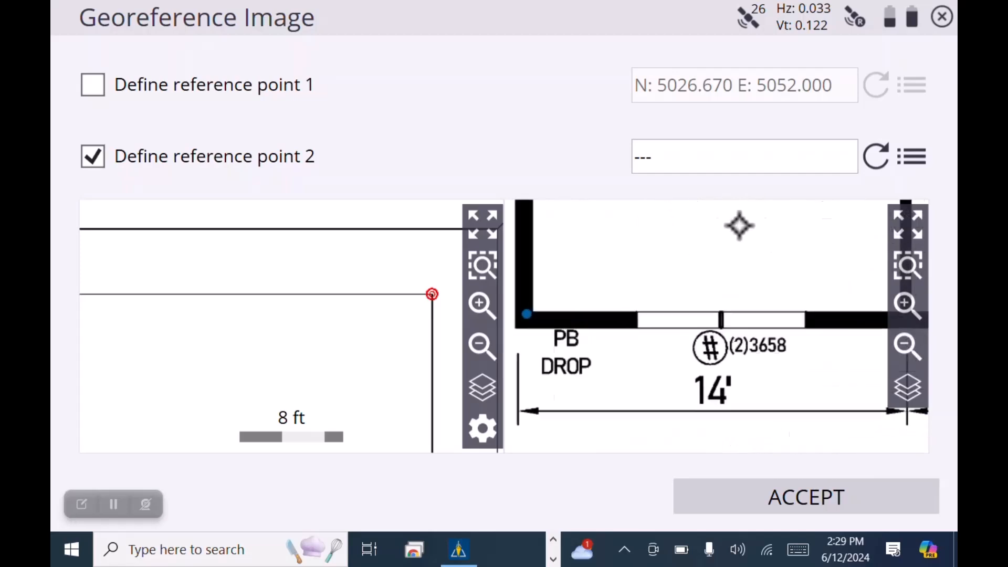
left_click_drag(642, 323, 952, 346)
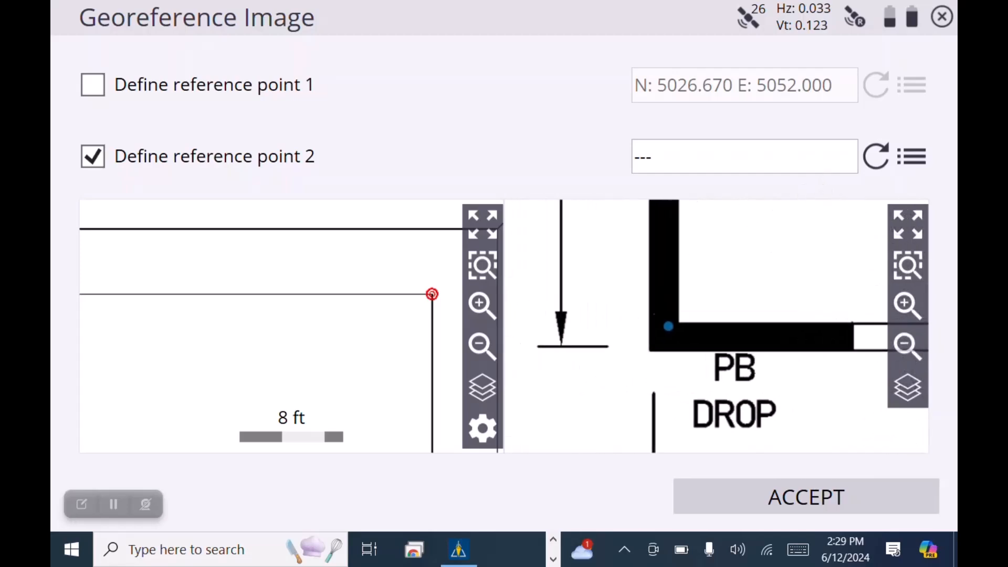
left_click(653, 350)
left_click_drag(192, 405, 522, 183)
left_click_drag(211, 362, 331, 330)
left_click(205, 386)
left_click(806, 497)
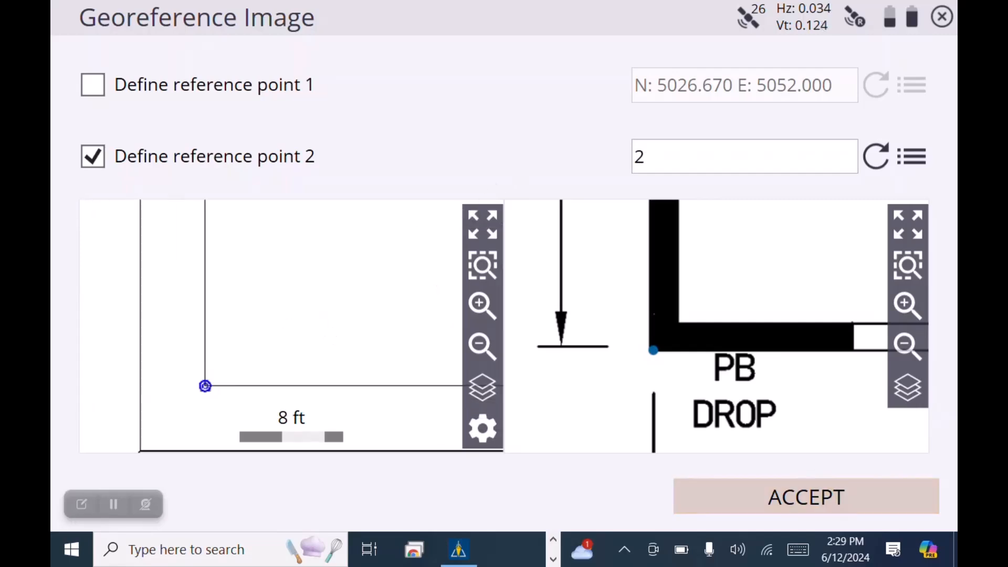
left_click(806, 496)
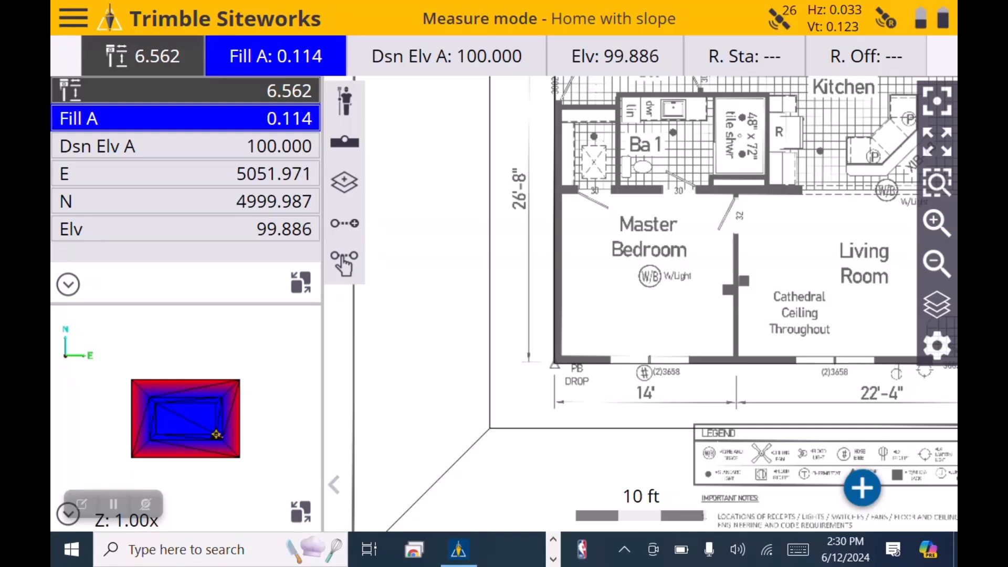
- Set the design surface offset to 7.5 ft with the offset direction Below, and accept the surface settings
scroll(623, 383, "down", 5)
scroll(578, 398, "up", 2)
scroll(578, 399, "down", 1)
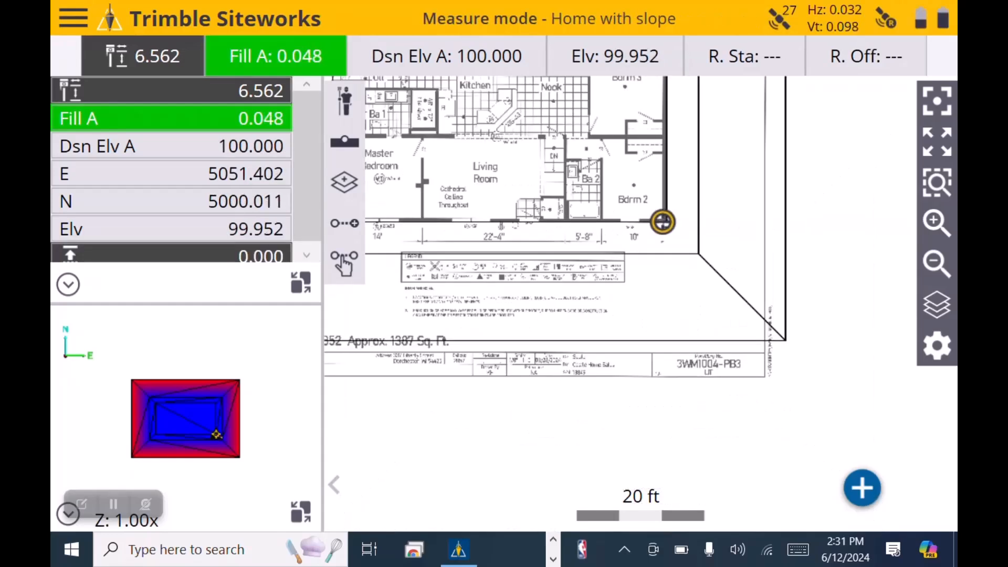
left_click(171, 255)
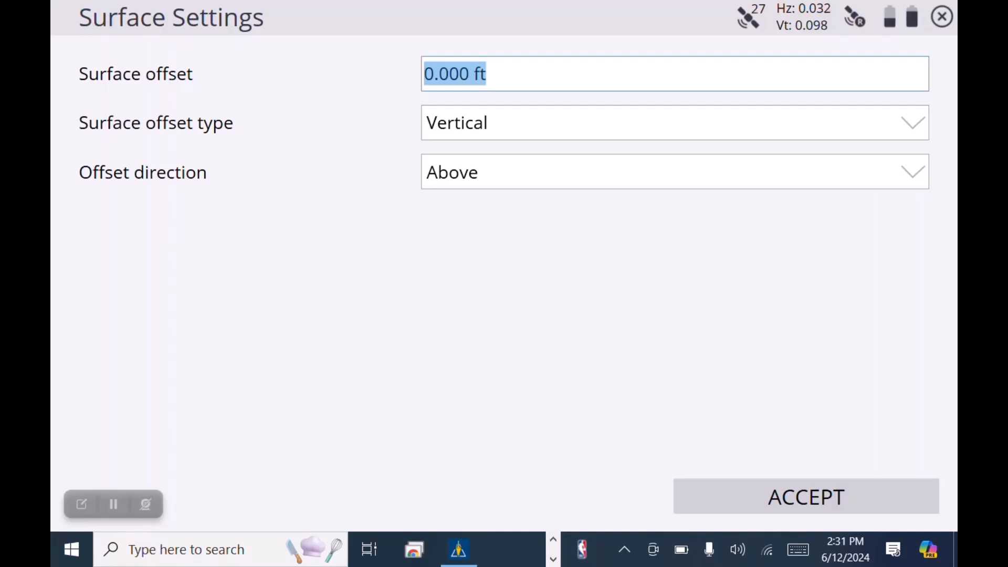
type("7.5")
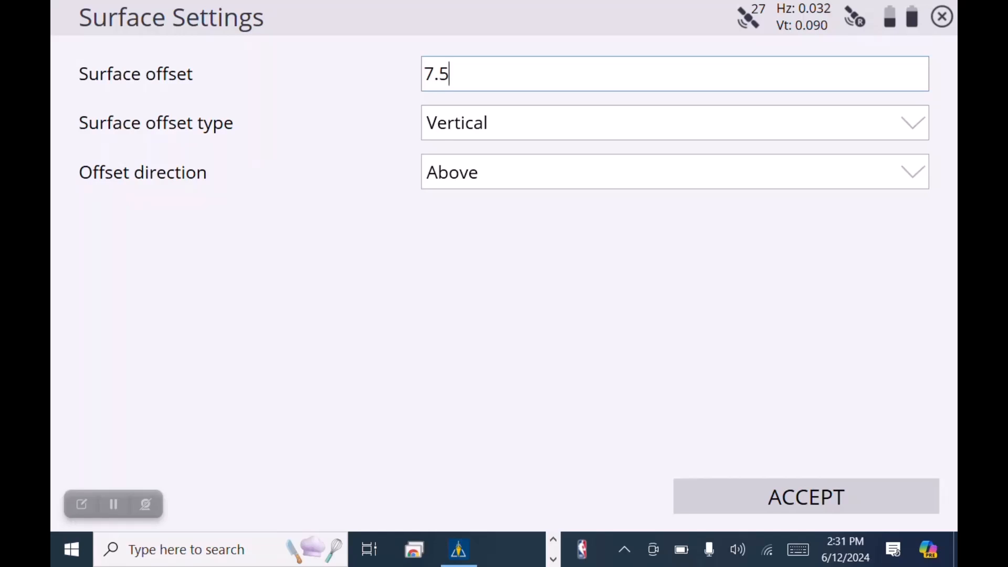
key("Return")
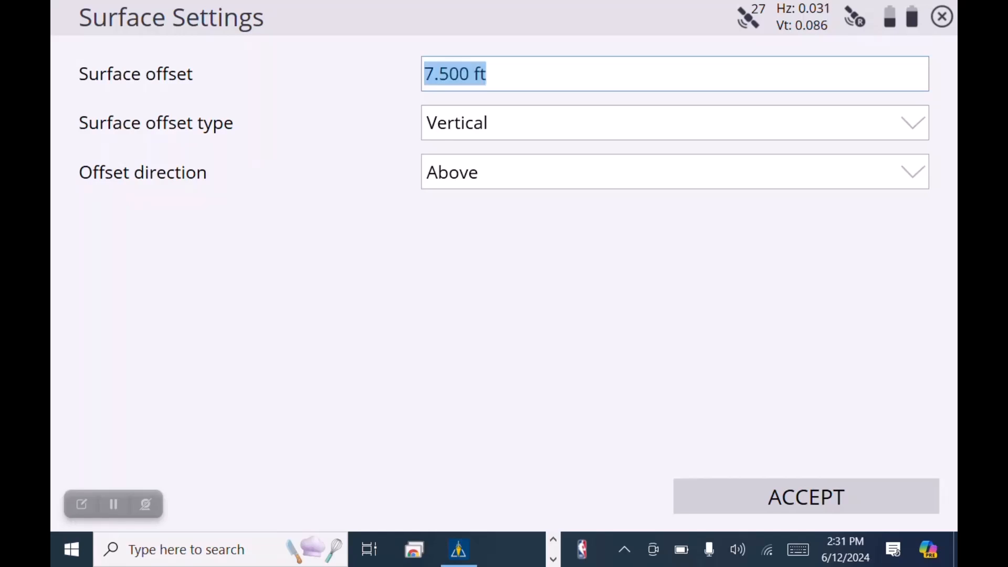
left_click(823, 172)
left_click(823, 243)
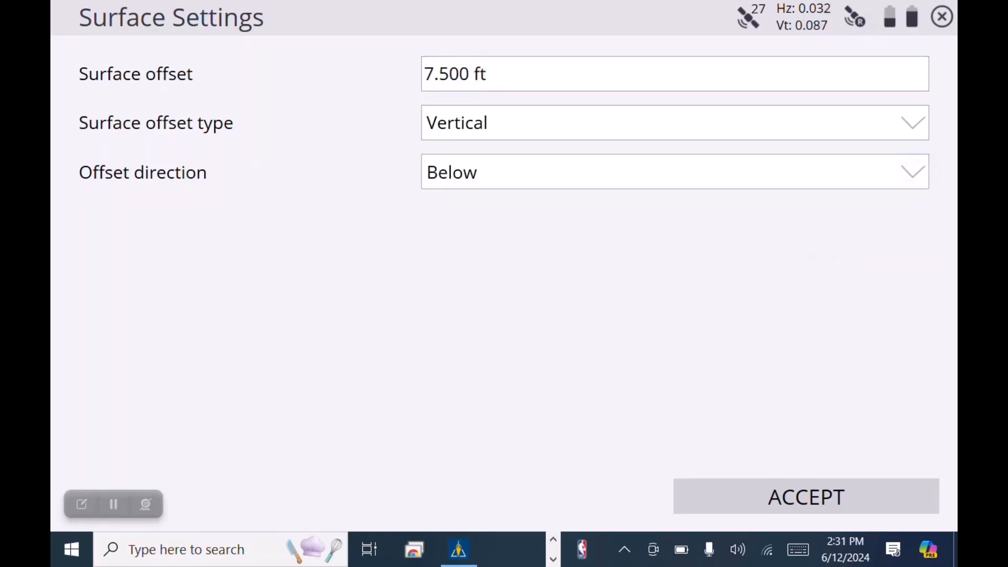
left_click(806, 497)
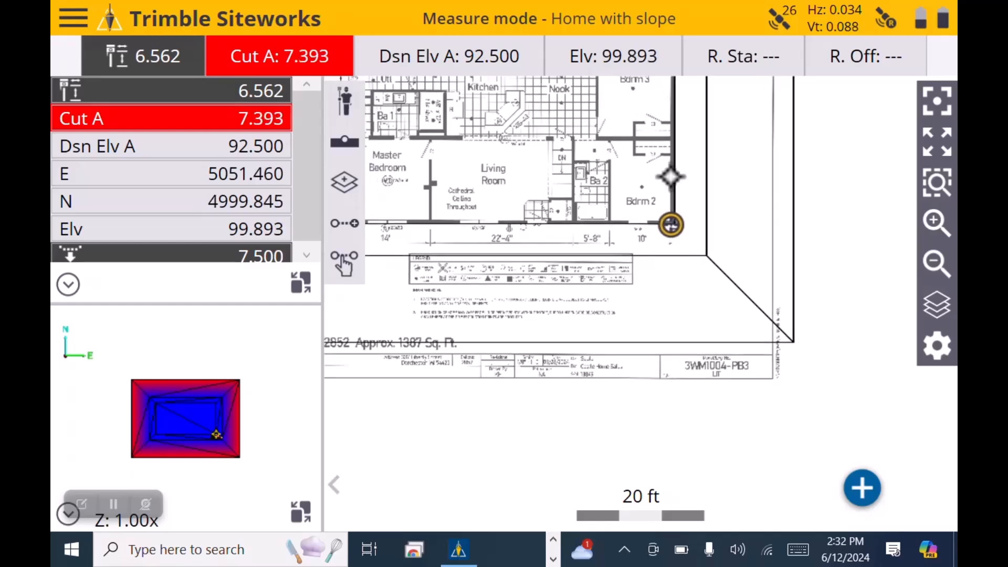
- Select the house footprint's east wall line as the reference line, accepting start station 0.000 and horizontal offset 0.000 ft
right_click(671, 176)
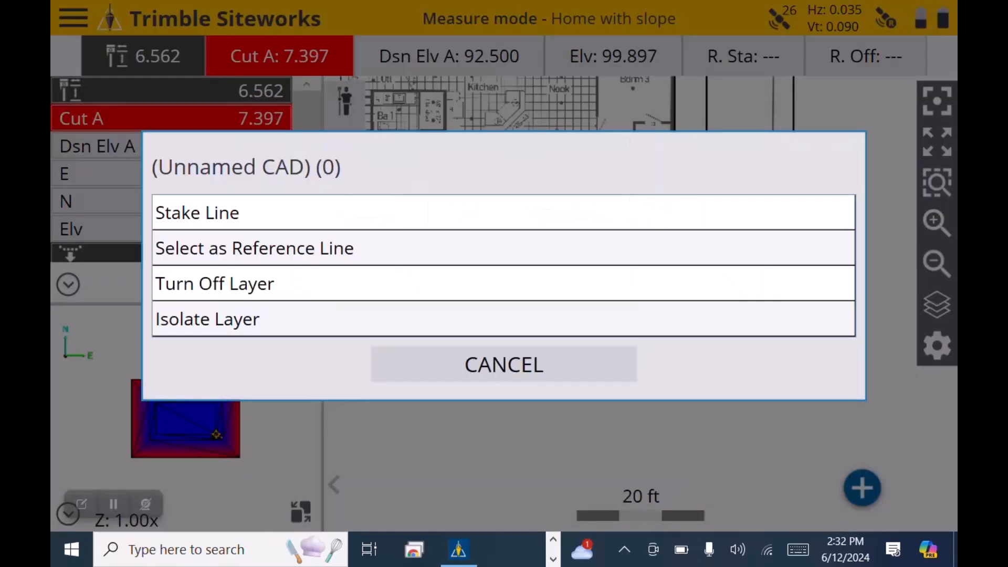
left_click(367, 248)
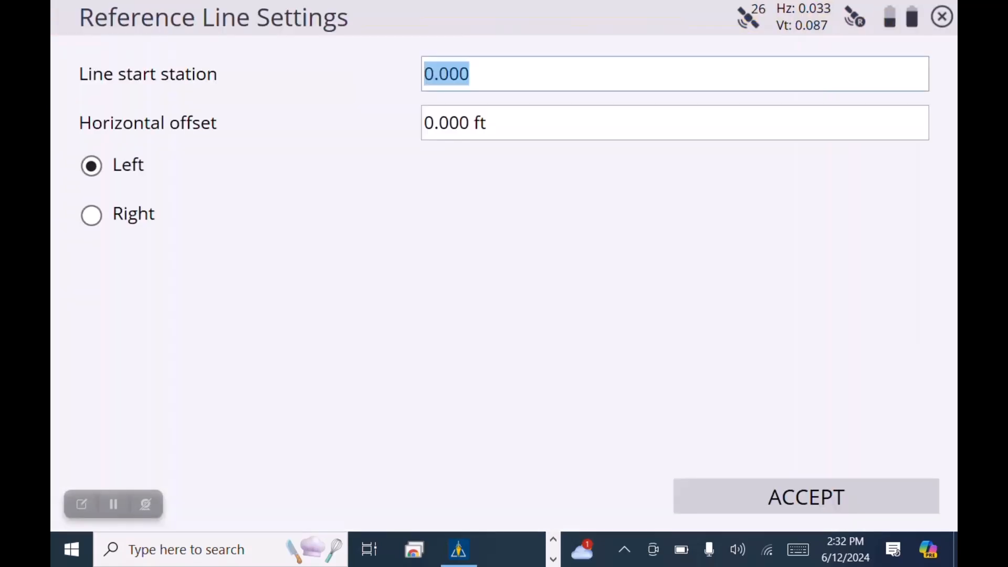
left_click(805, 495)
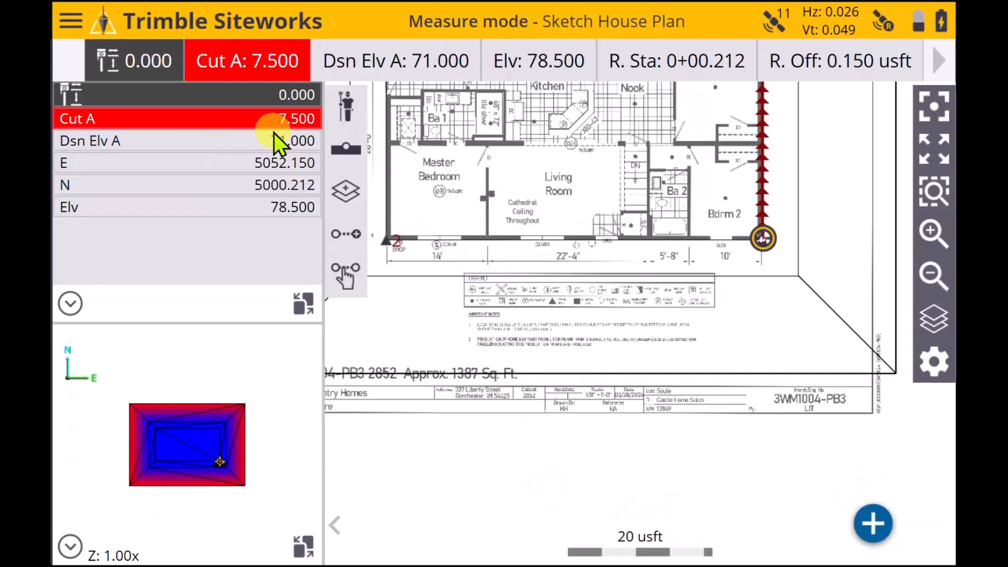
- Create measured points at the ends of the house's south wall segment with End Points of Line/Arc, naming them from "corner 1"
left_click(79, 23)
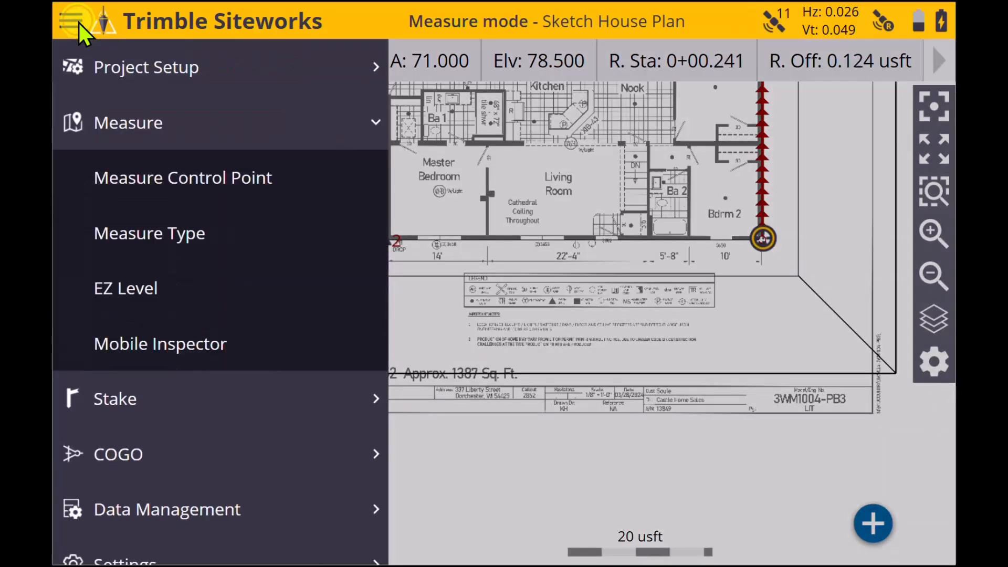
left_click(104, 458)
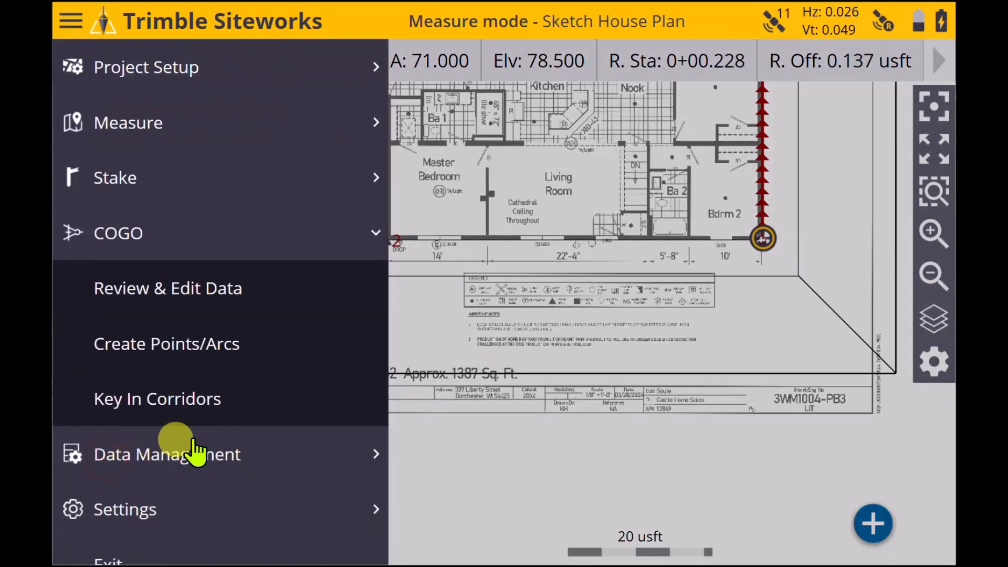
left_click(199, 345)
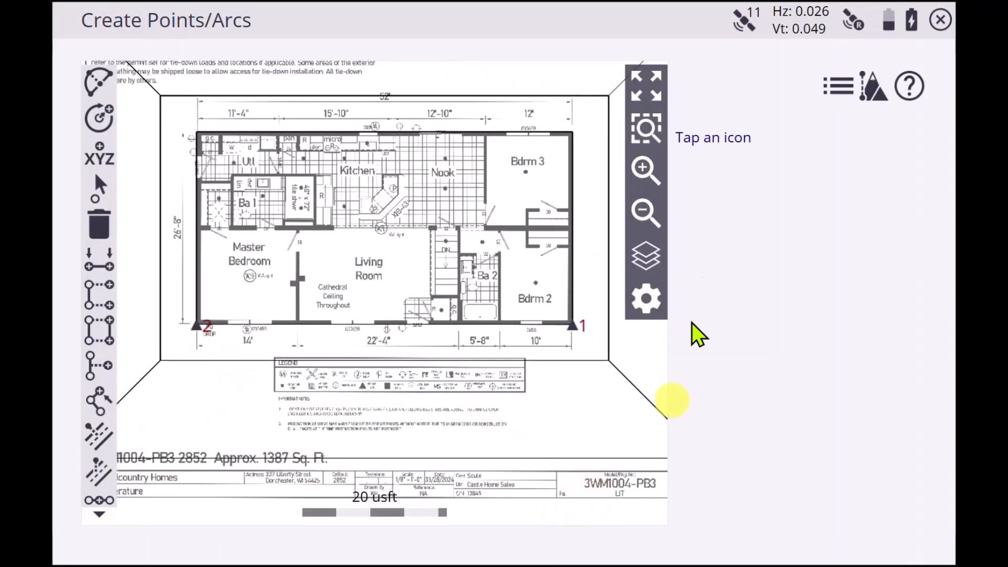
left_click(910, 95)
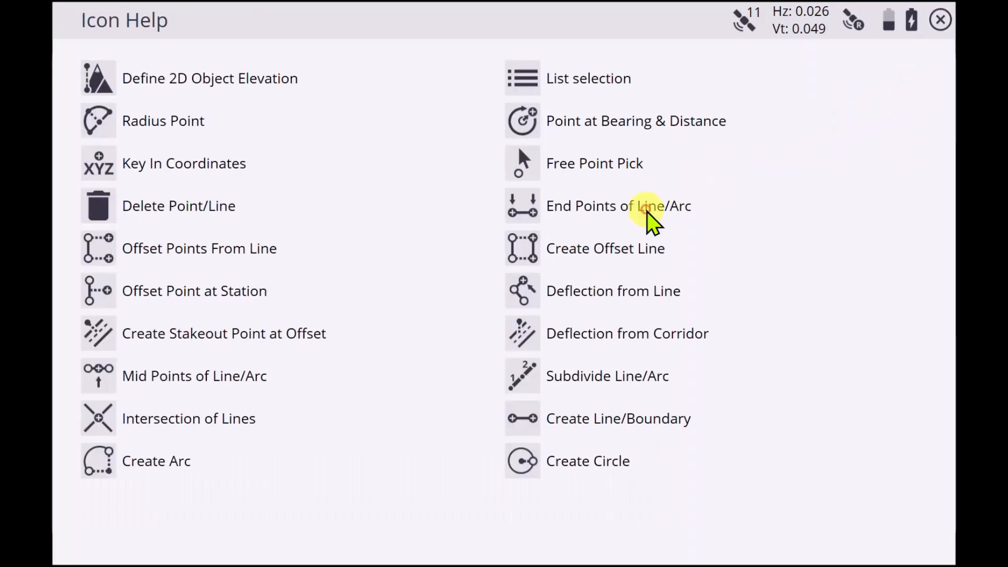
left_click(522, 207)
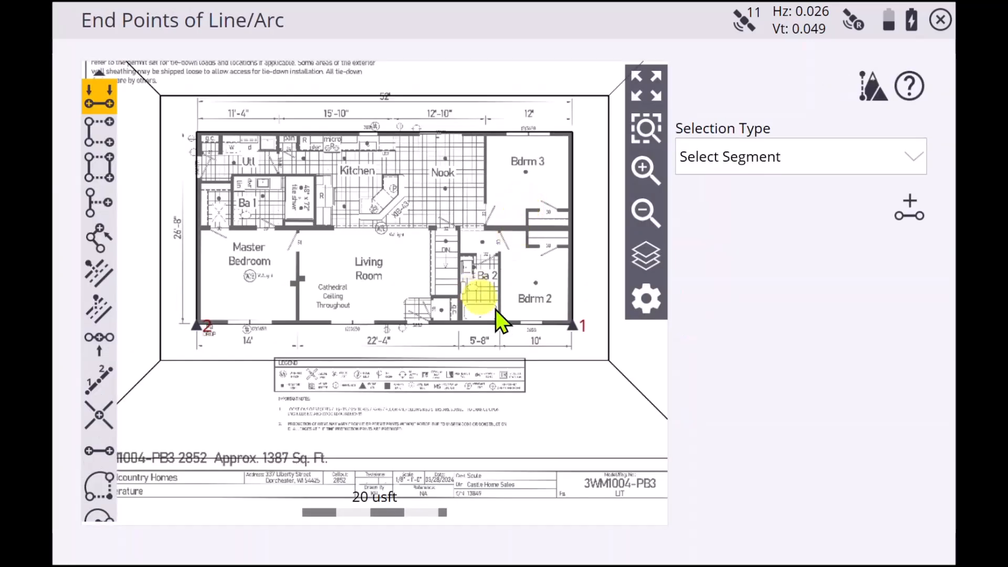
left_click(369, 325)
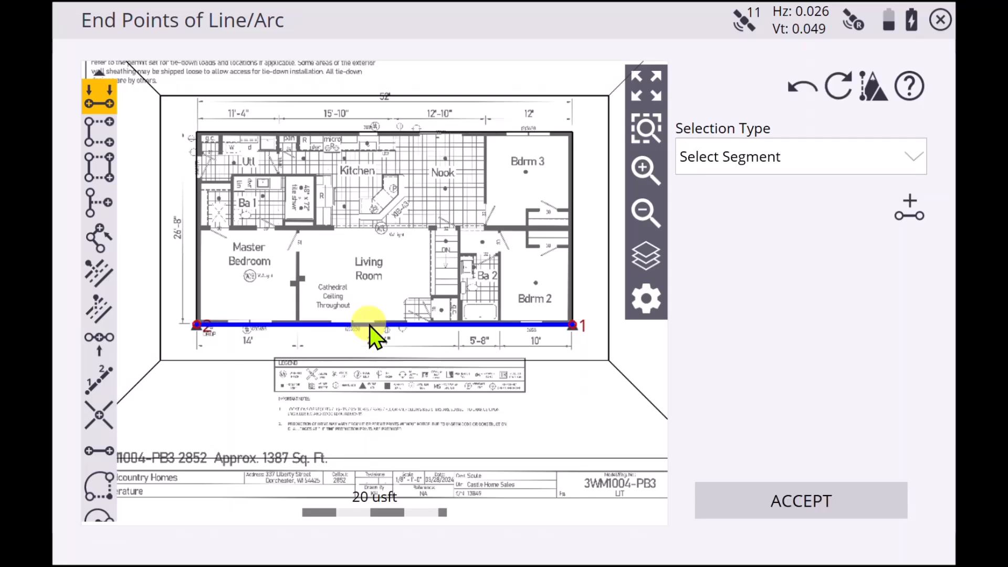
left_click(804, 505)
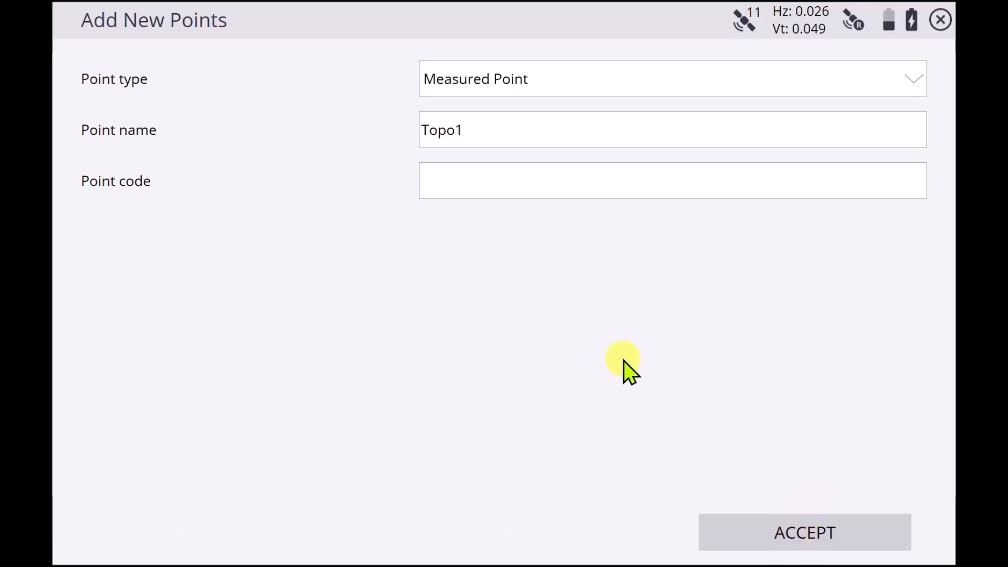
left_click(468, 129)
type("corn")
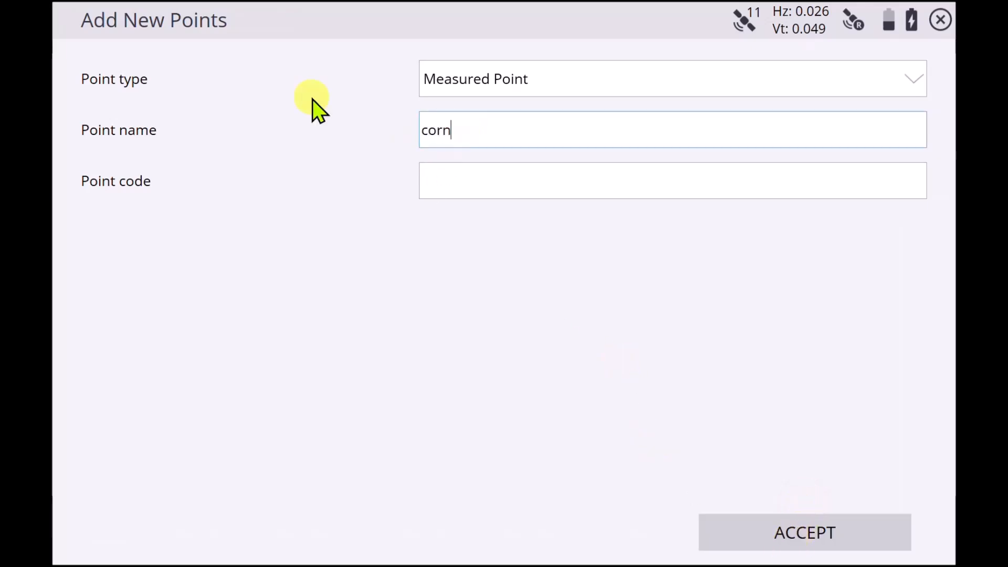
type("er1")
key("BackSpace")
type("1")
left_click(707, 522)
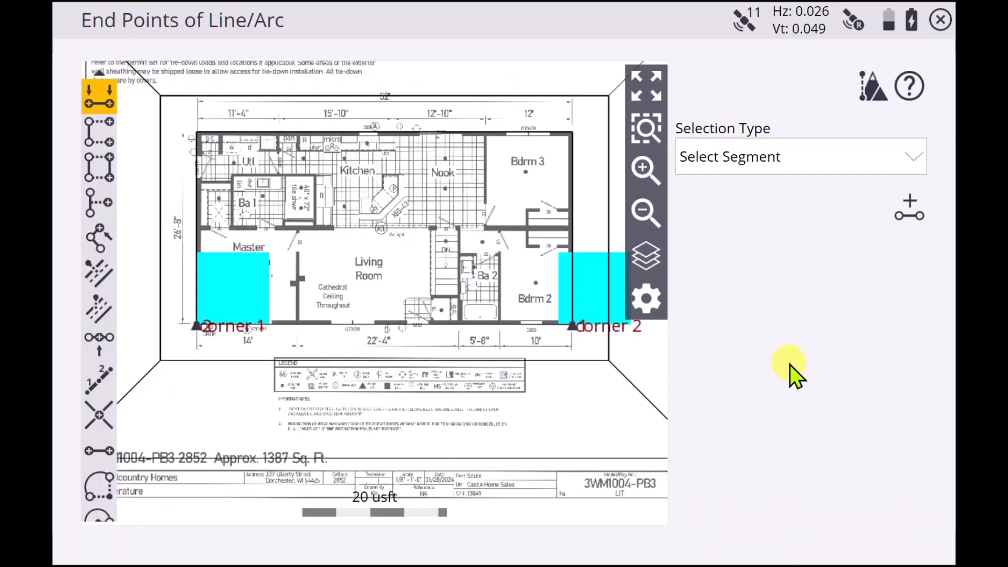
- Create end points for the house's north wall segment as measured points, starting with the name "corner 3"
left_click(450, 133)
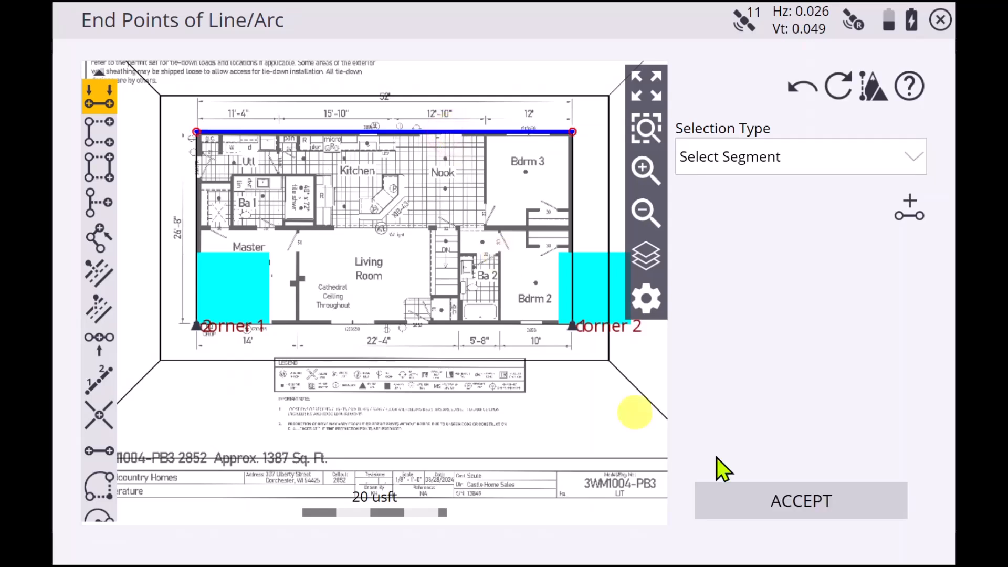
left_click(790, 506)
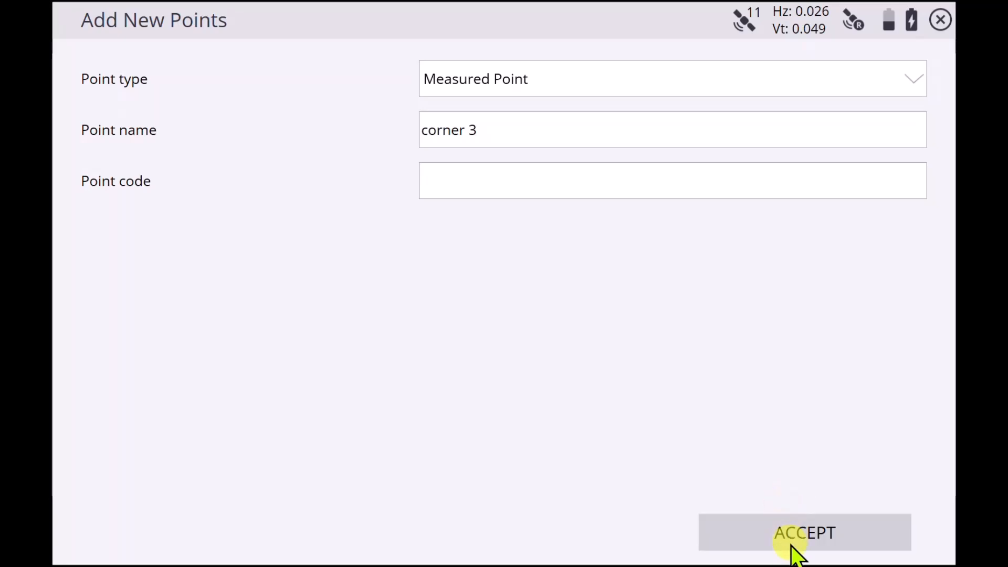
left_click(790, 541)
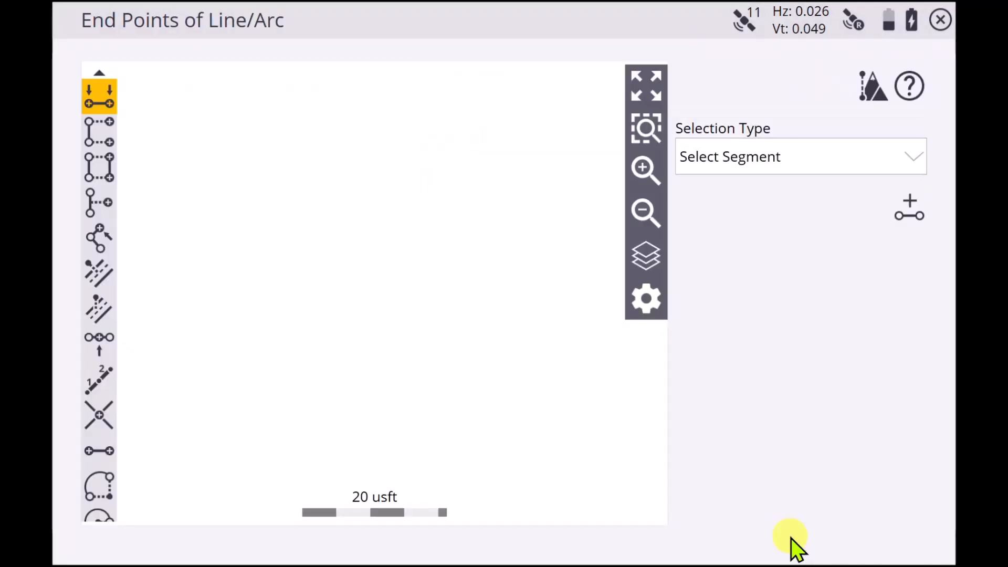
- Start a breakline named "Wall Line" with Create Line/Boundary
left_click(912, 87)
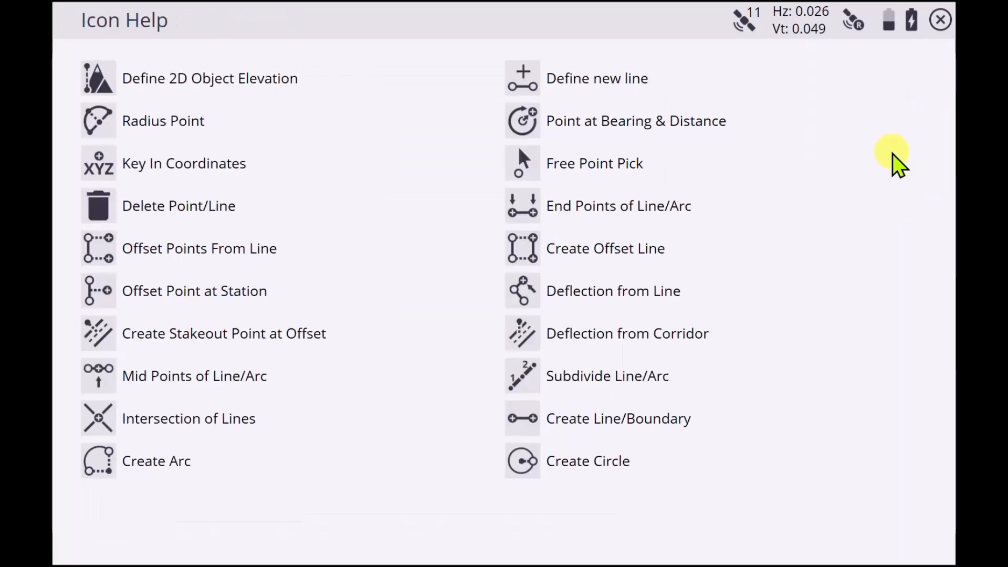
left_click(611, 420)
left_click(522, 418)
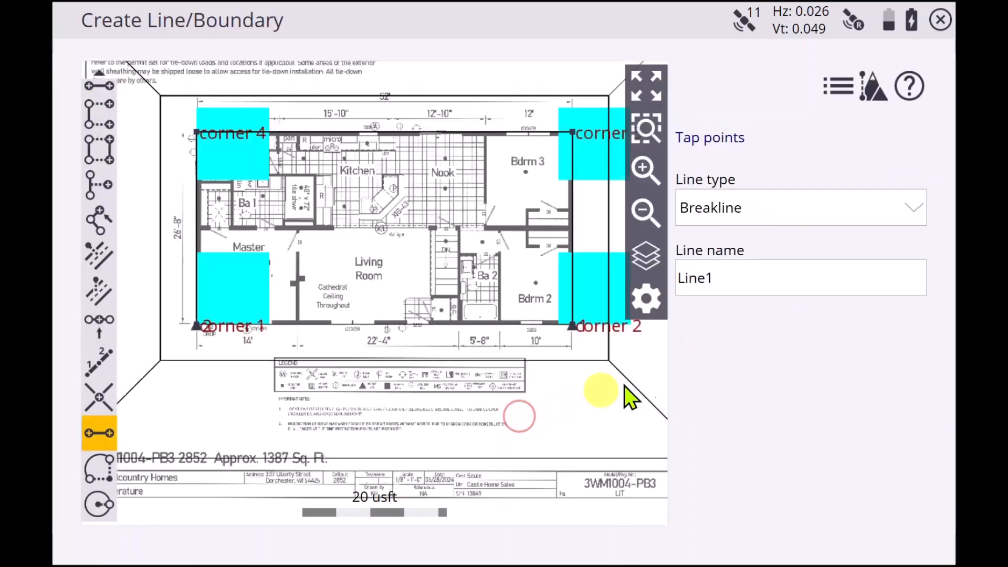
left_click(811, 278)
type("Wall")
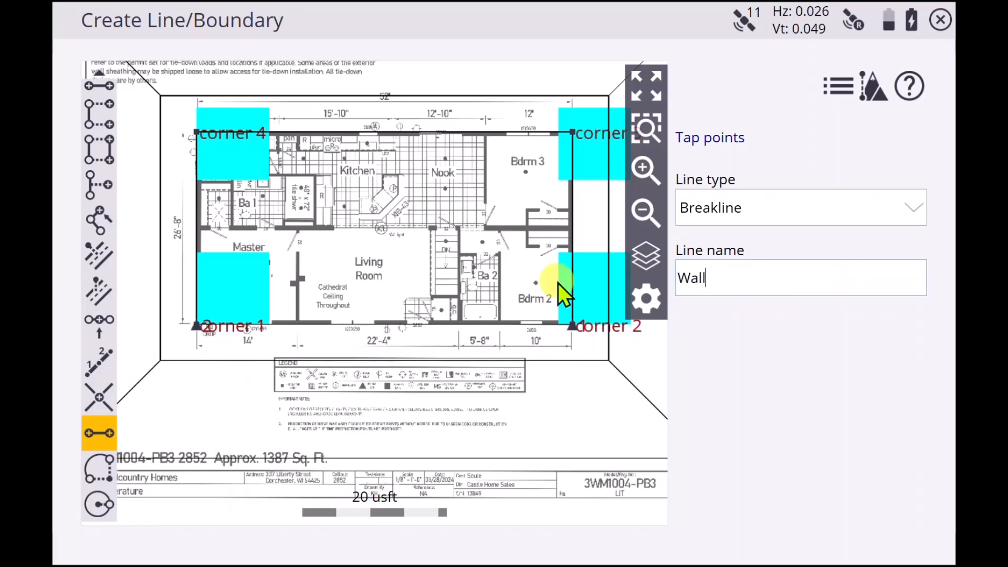
type(" Line")
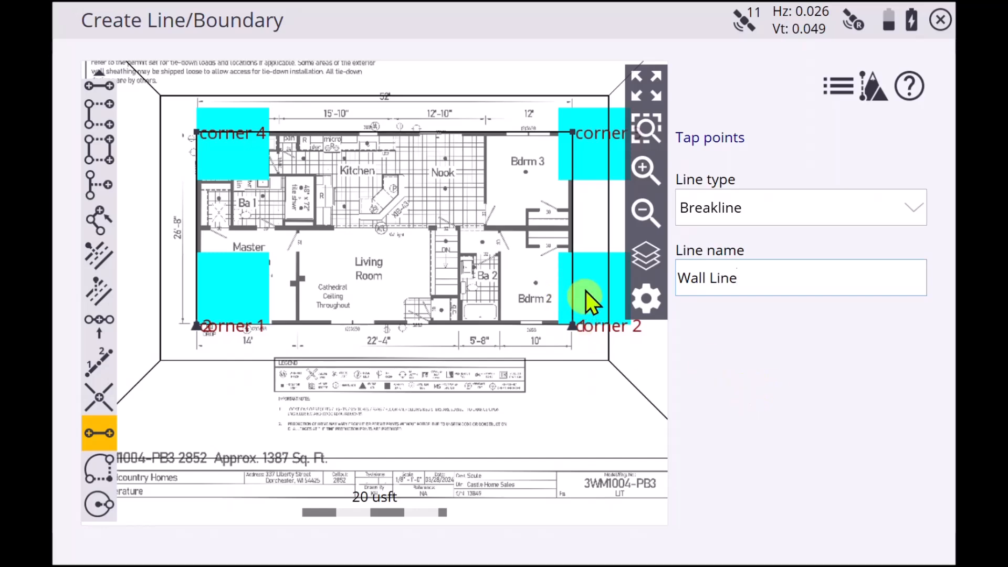
- Trace the closed wall line from corner 2 through corners 3, 4 and 1 back to the start point, accept it and return to the map
left_click(572, 326)
left_click(350, 320)
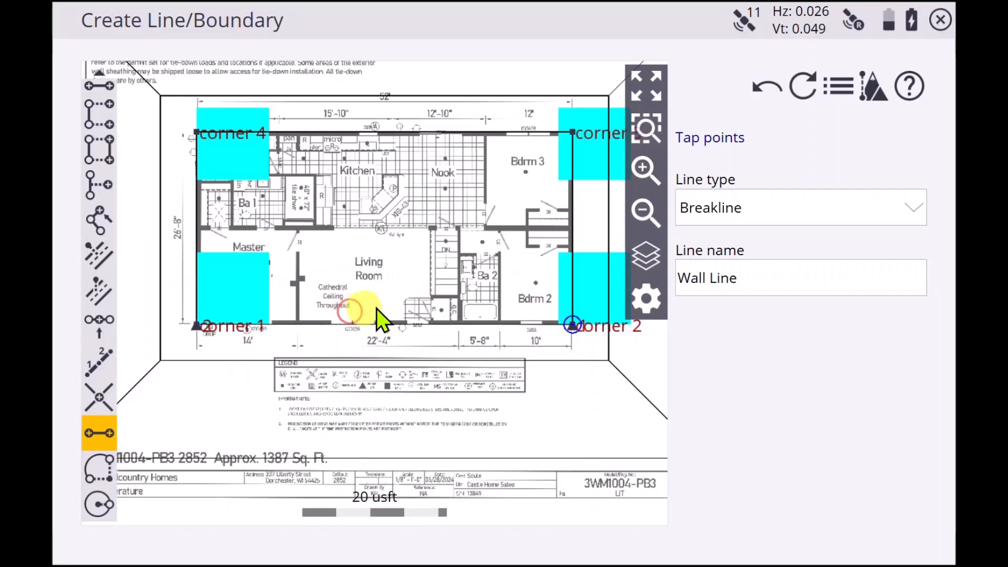
left_click(572, 133)
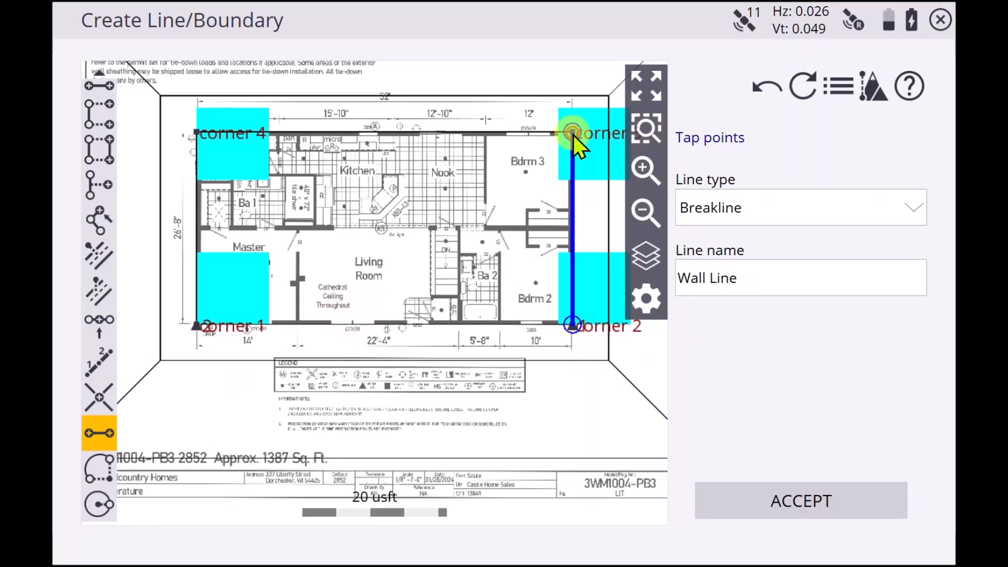
left_click(197, 131)
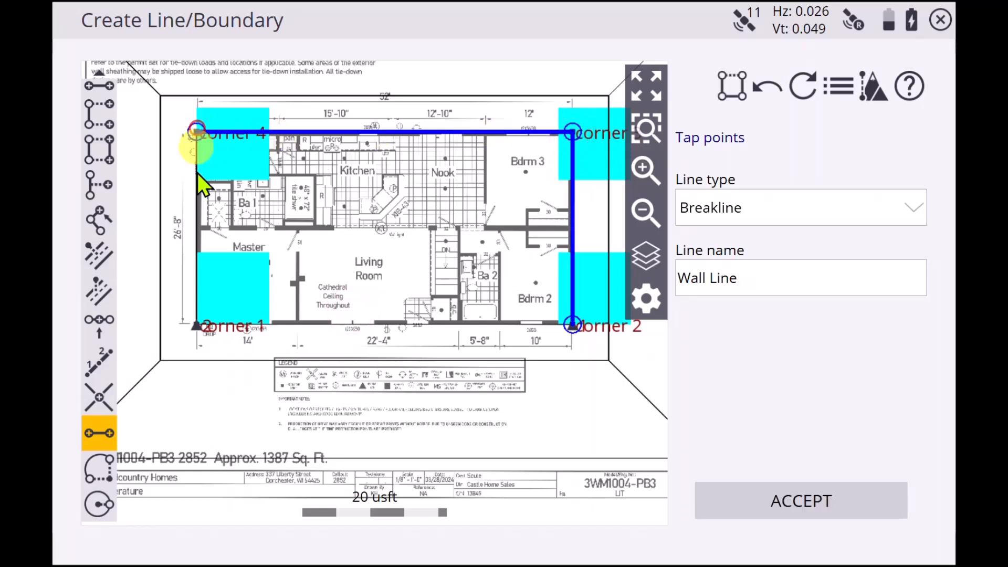
left_click(197, 328)
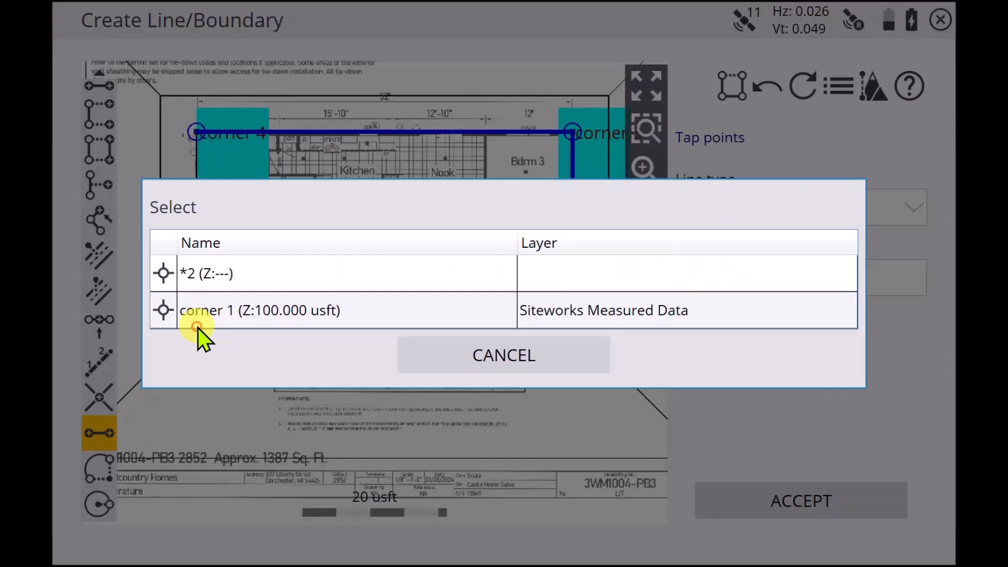
left_click(206, 312)
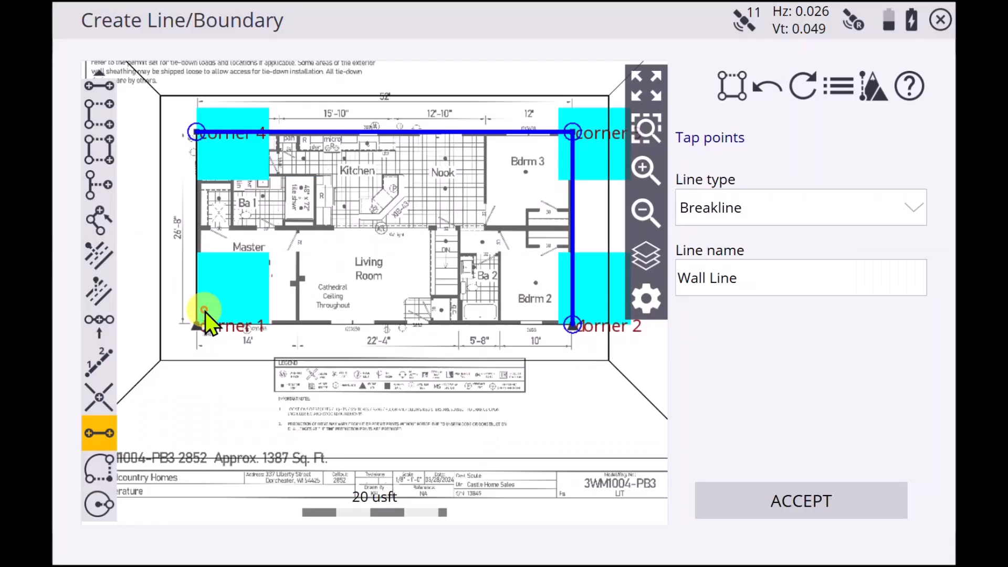
left_click(573, 326)
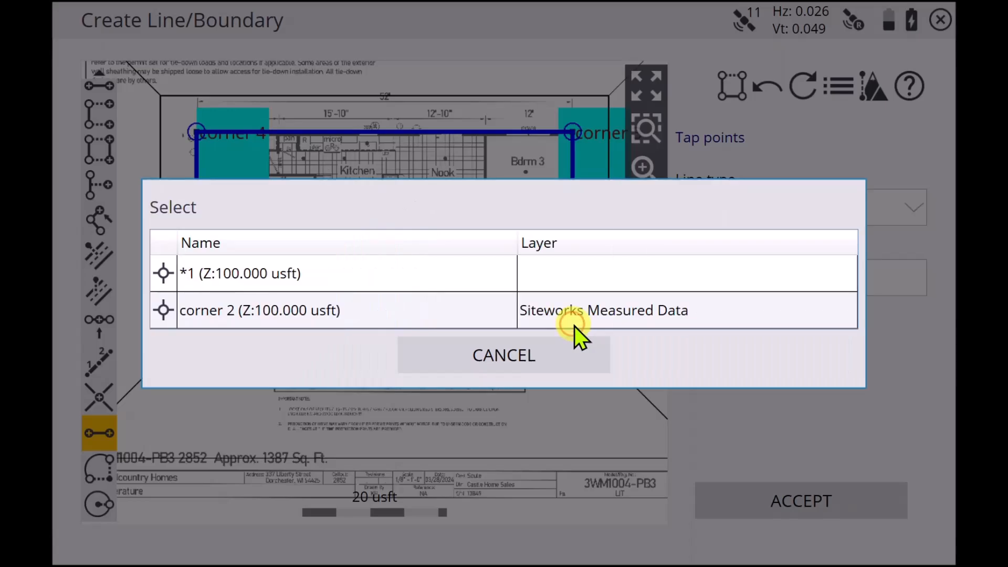
left_click(372, 281)
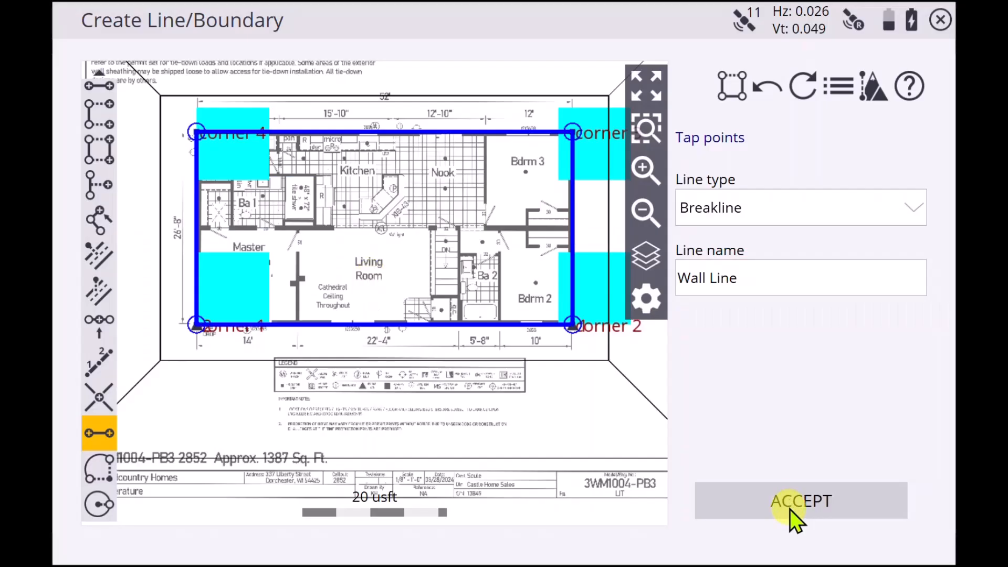
left_click(790, 504)
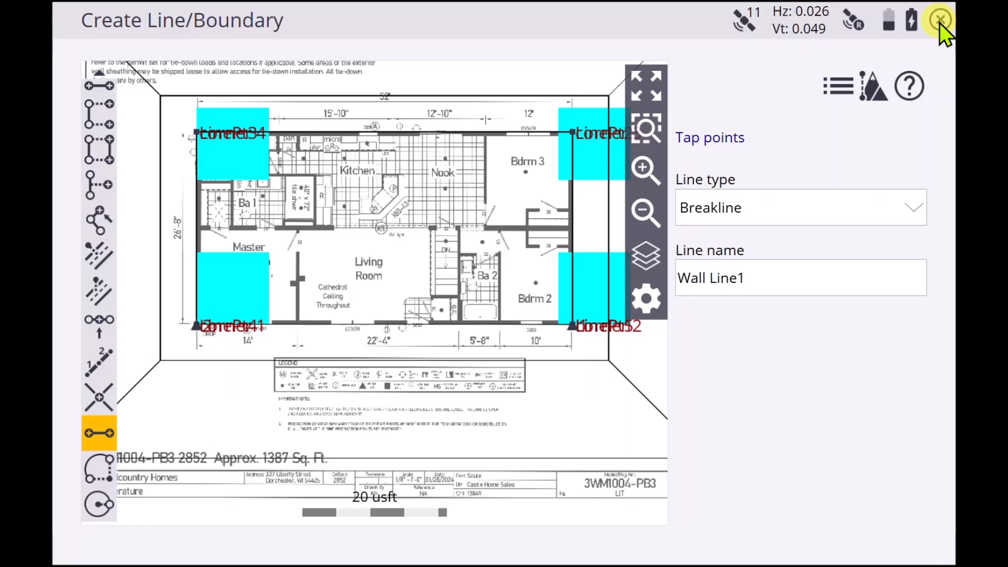
left_click(940, 20)
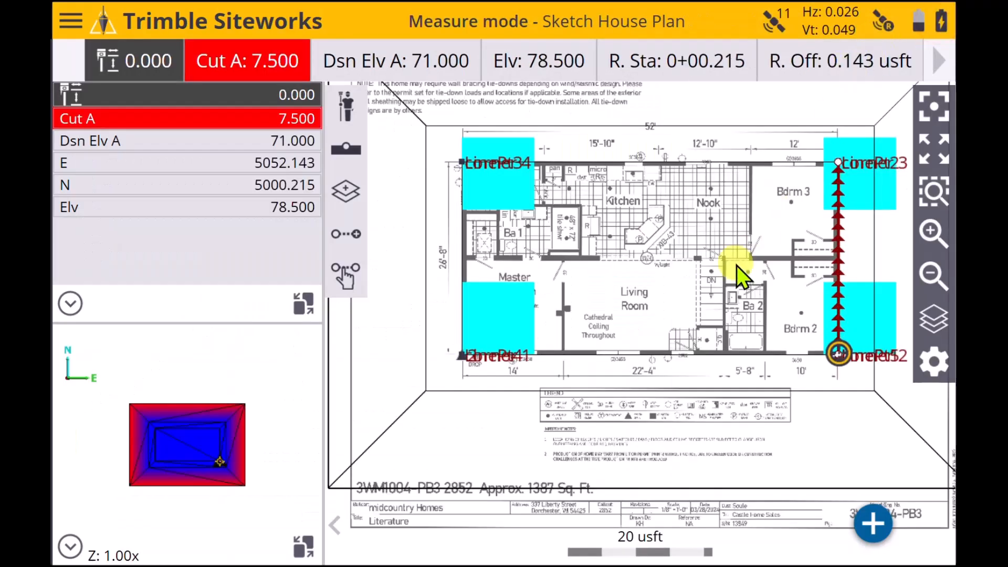
- Select the measured Wall Line around the house footprint as the reference line
left_click(738, 354)
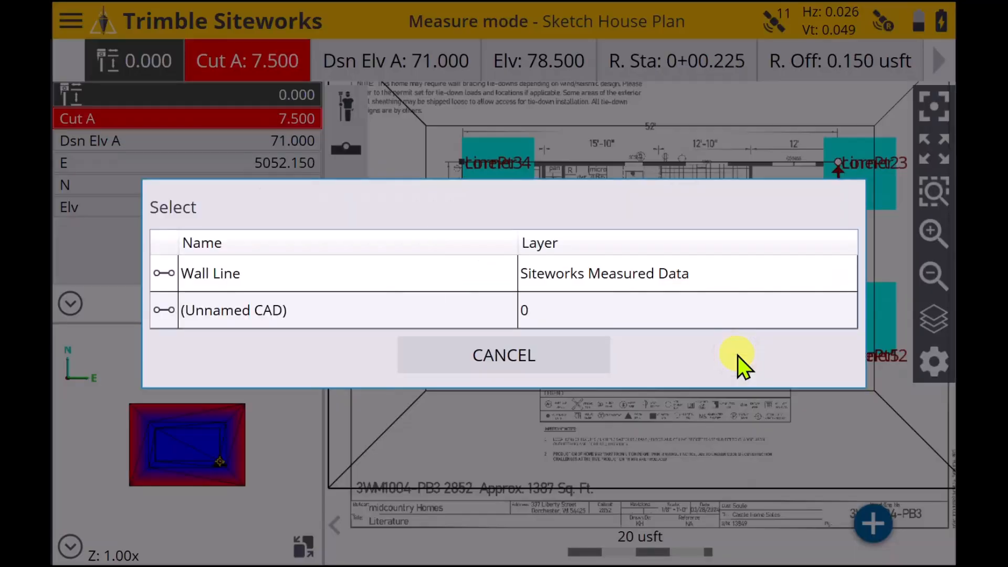
left_click(415, 273)
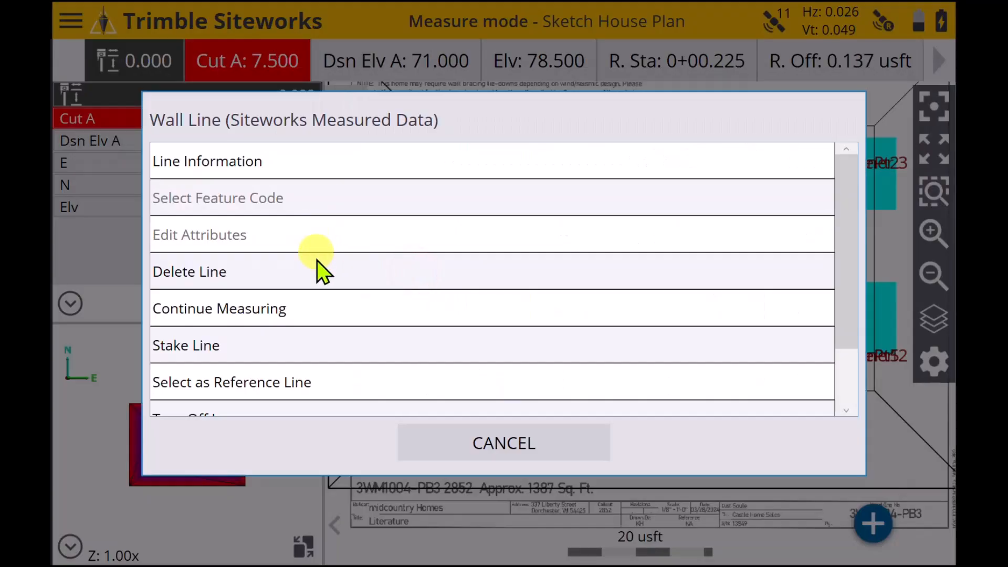
left_click(272, 385)
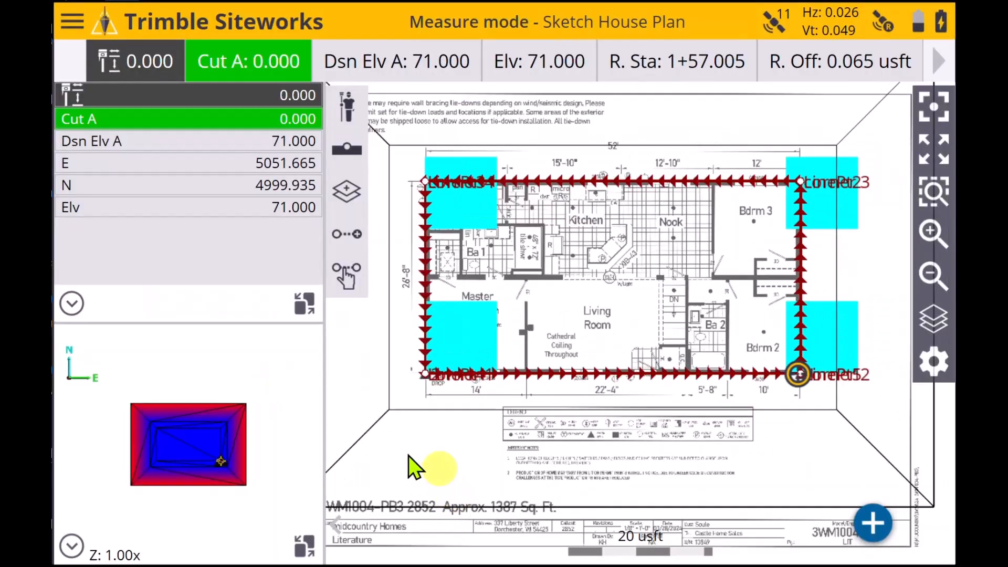
- Export the active design to the machine, with Design as the data type and Earthworks as the machine control device
left_click(74, 23)
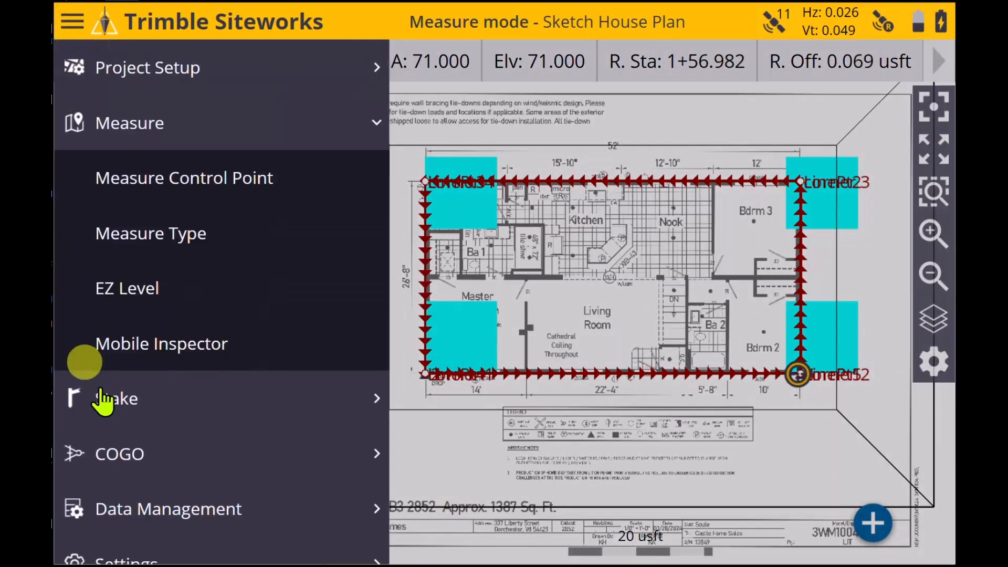
left_click(137, 510)
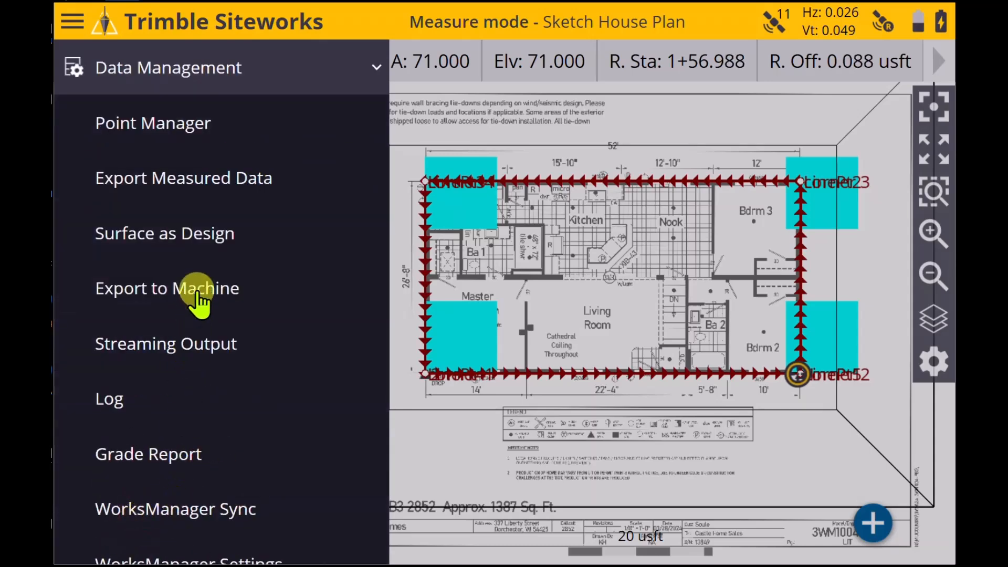
left_click(197, 292)
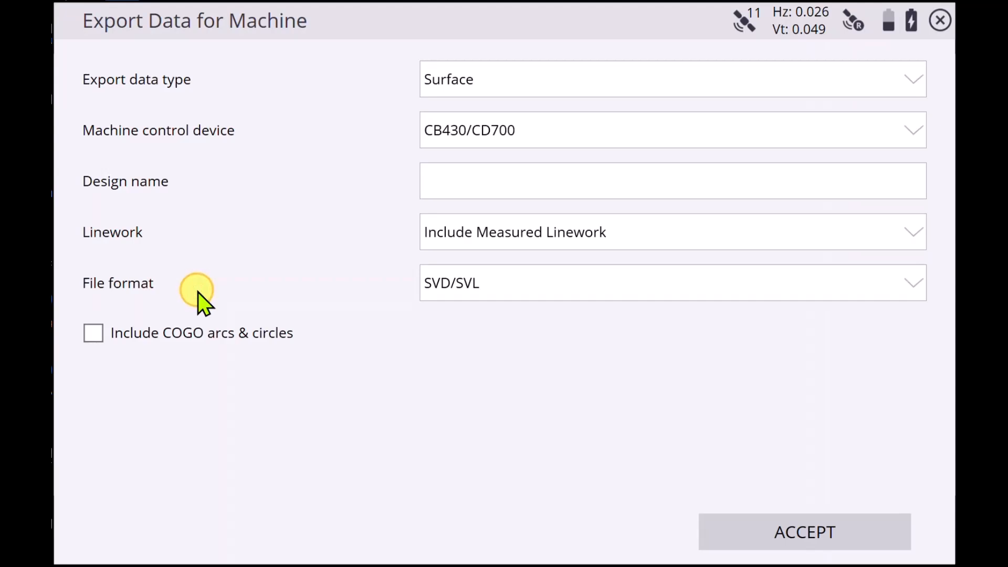
left_click(912, 81)
left_click(890, 188)
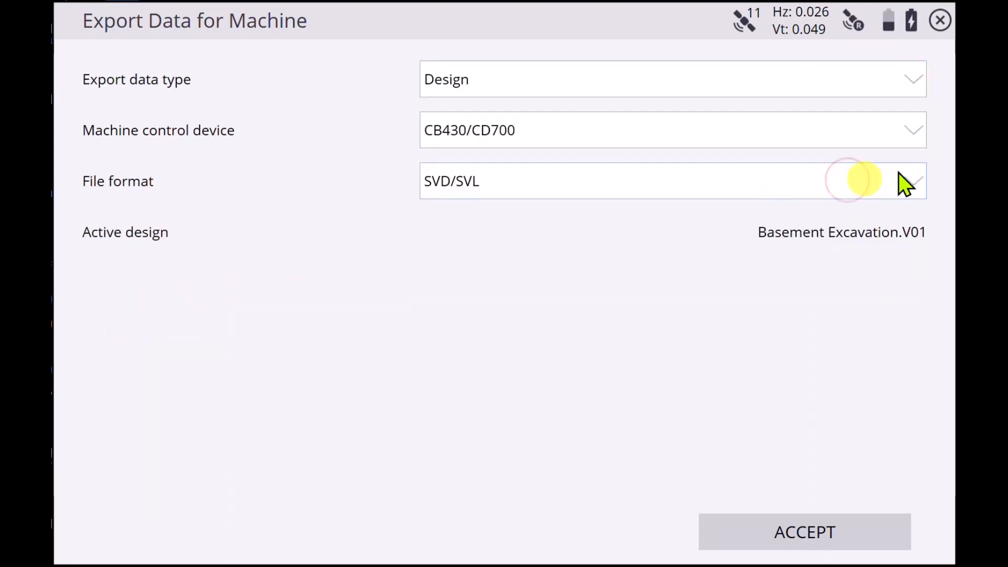
left_click(912, 132)
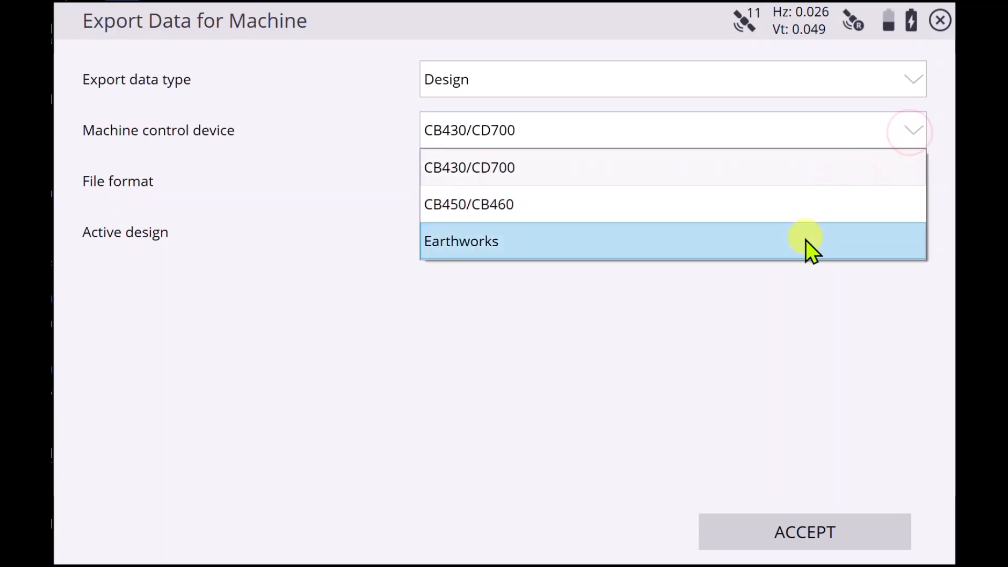
left_click(806, 241)
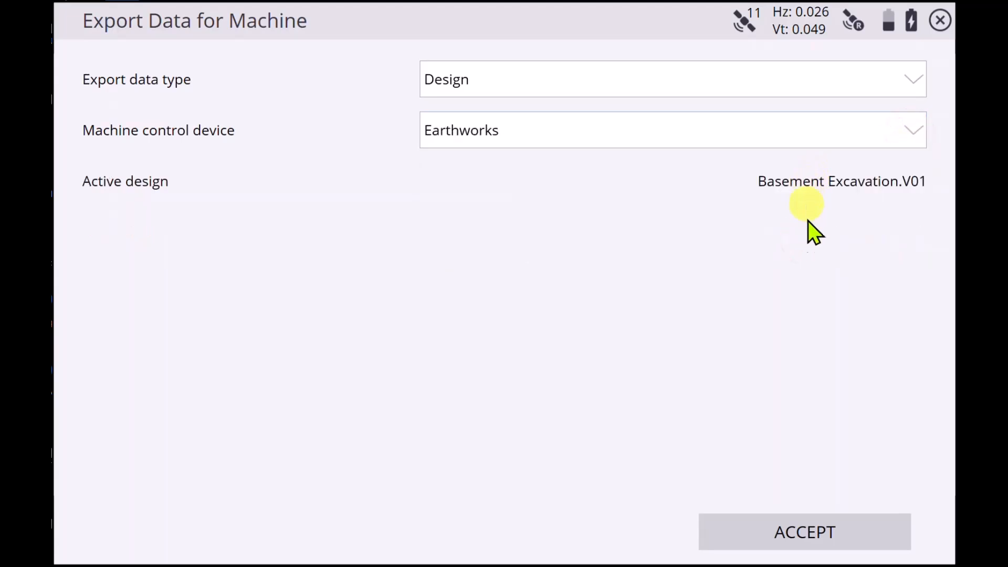
left_click(800, 528)
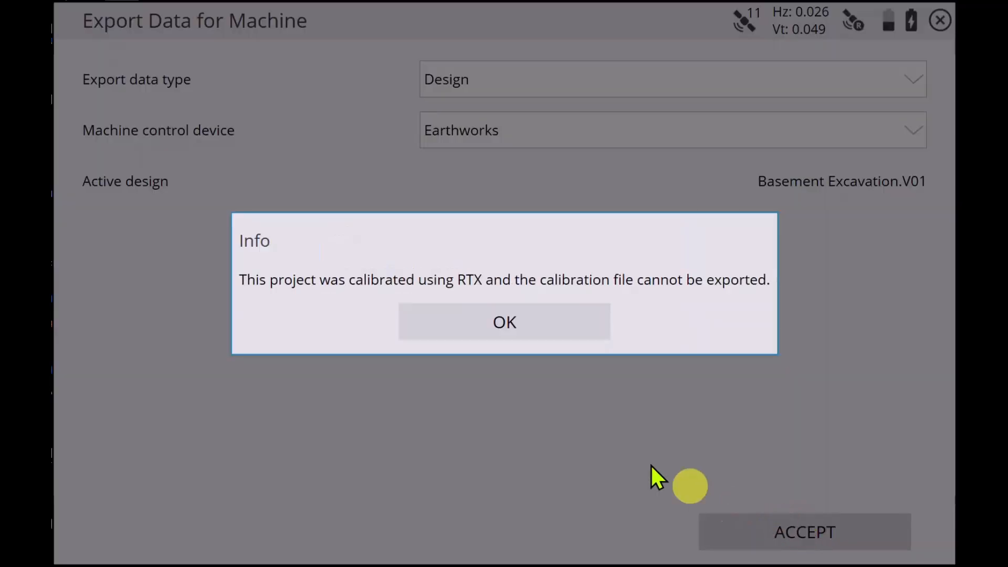
left_click(531, 321)
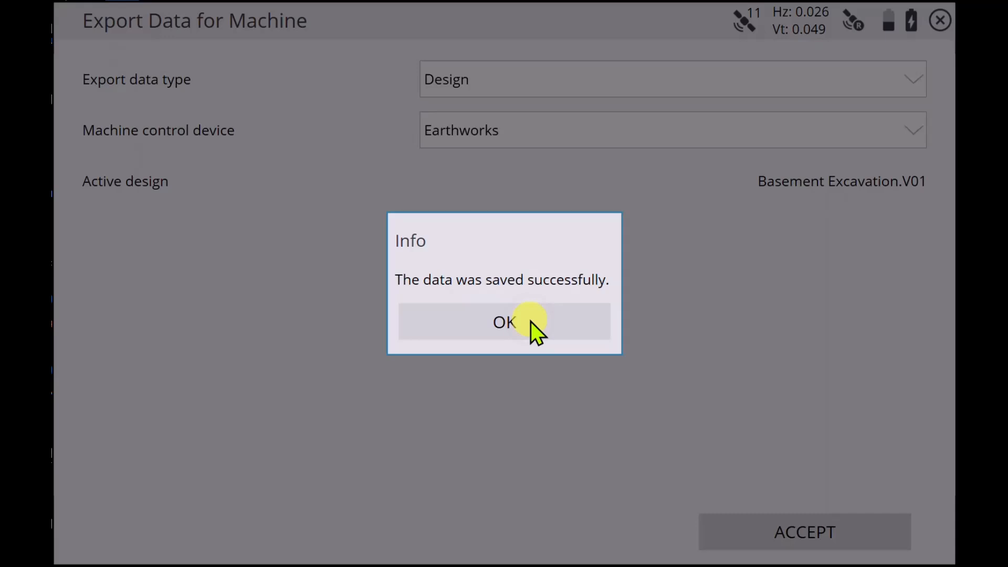
left_click(531, 321)
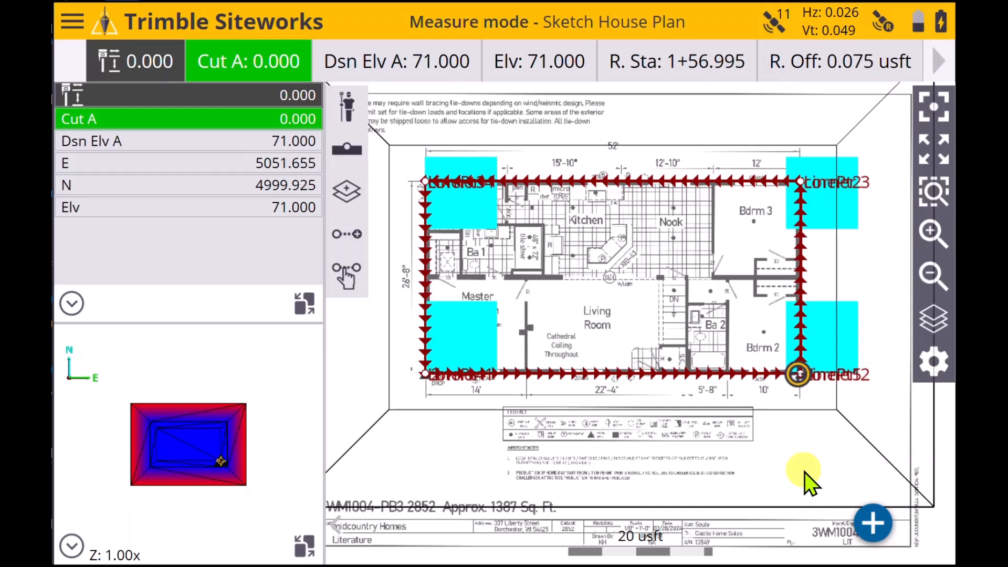
- Examine the basement excavation surface in the enlarged 3D view from several directions and at closer range
left_click(304, 546)
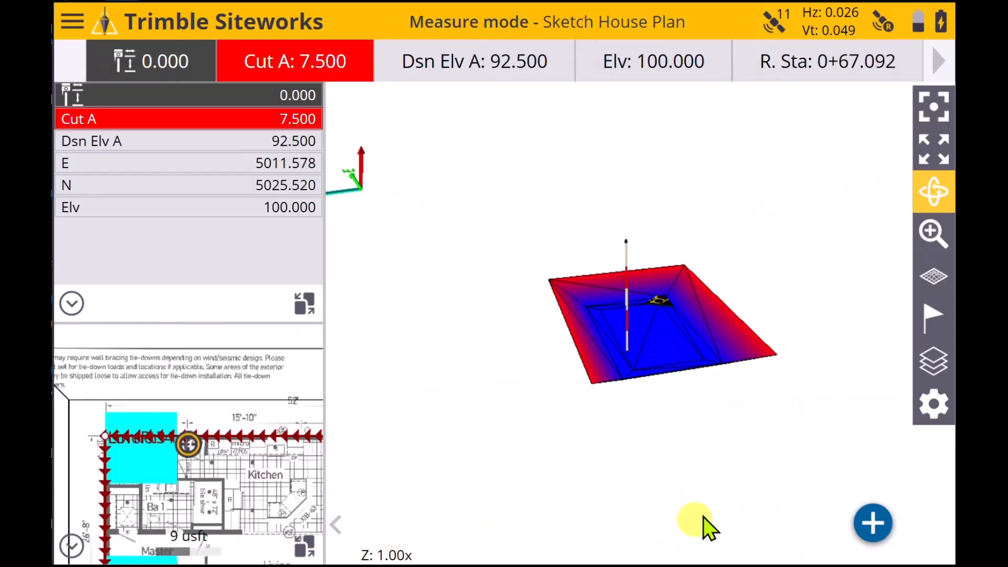
left_click_drag(723, 362, 422, 426)
left_click(617, 333)
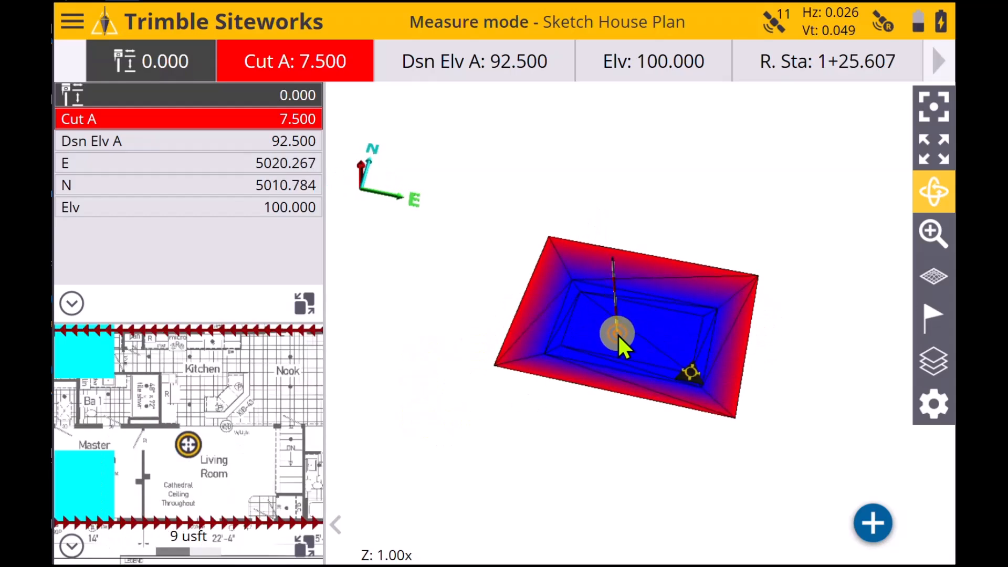
left_click(935, 404)
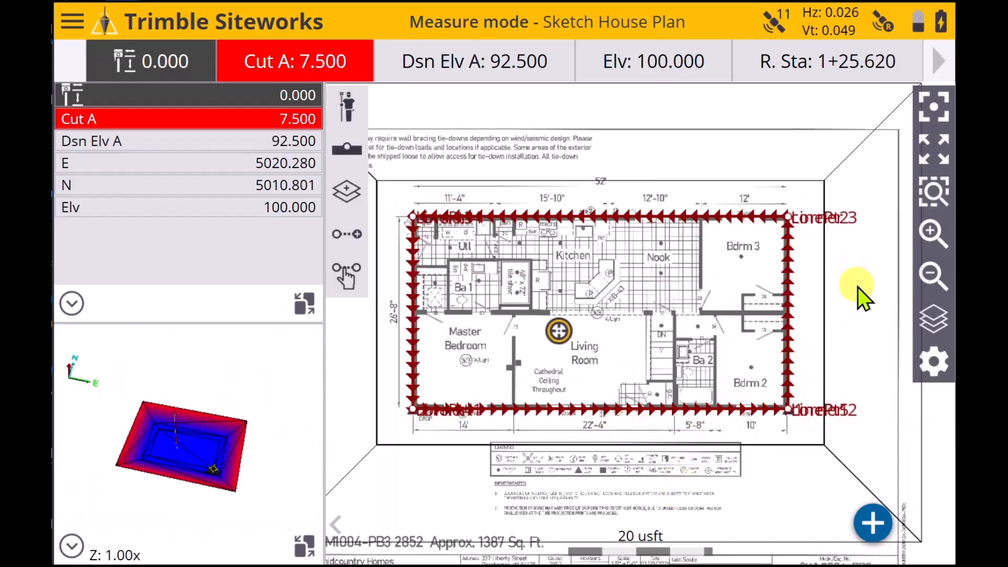
left_click(303, 543)
left_click_drag(674, 392, 509, 338)
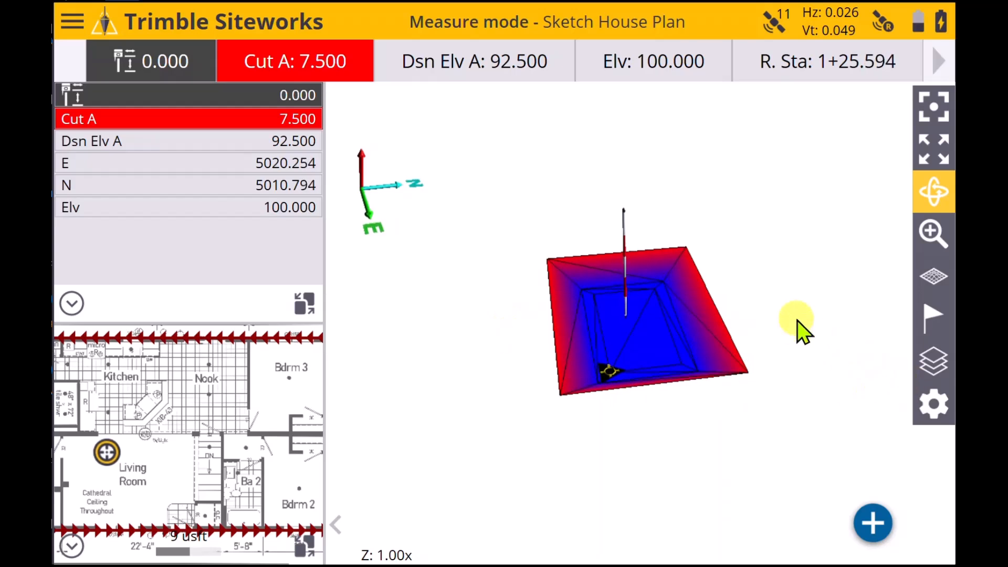
left_click_drag(685, 342, 837, 365)
left_click(927, 235)
left_click_drag(722, 370, 600, 289)
left_click(936, 242)
left_click(926, 194)
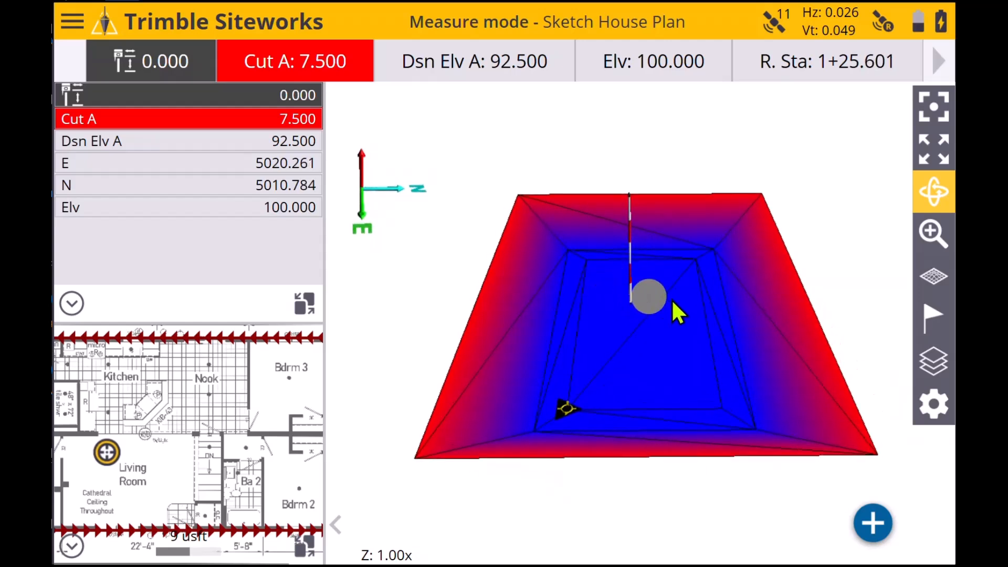